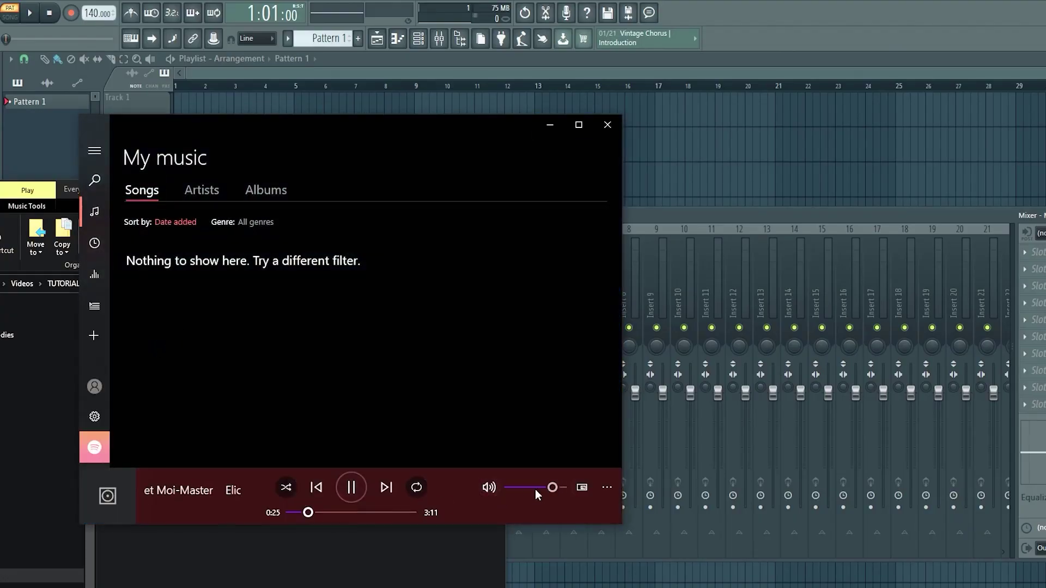
# After previewing the song, bring up FL Studio's tempo options menu
pyautogui.rightClick(87, 12)
# Tap the tempo along with the song's beat until it settles at 148 BPM
pyautogui.press('Escape')
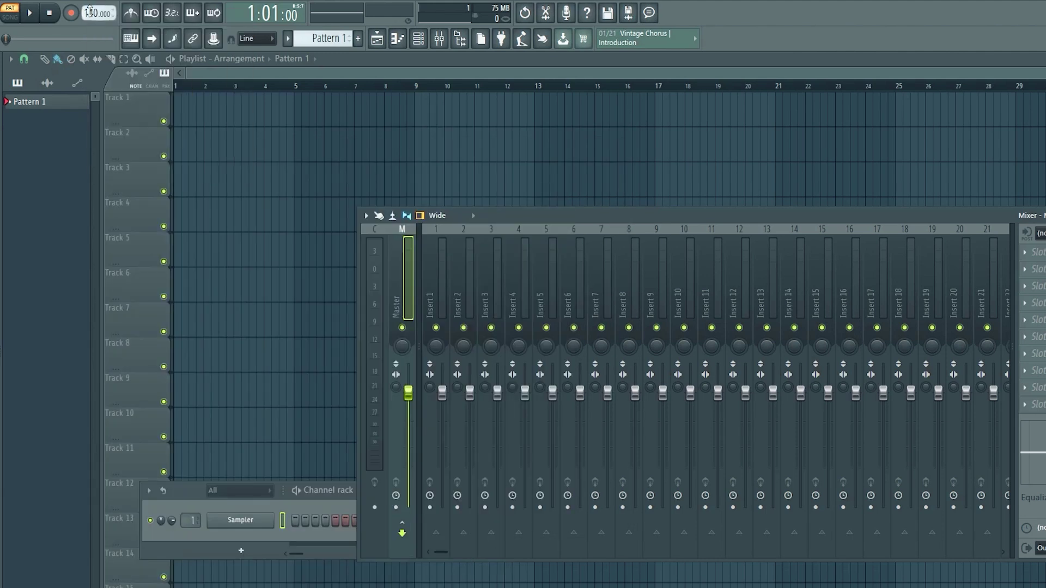
pyautogui.rightClick(87, 12)
pyautogui.click(212, 17)
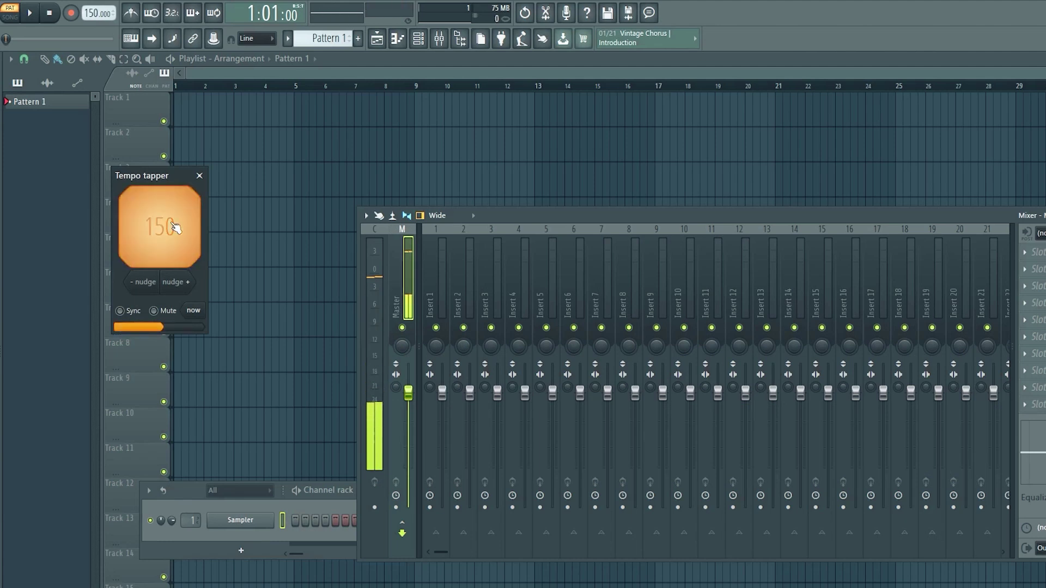
pyautogui.click(175, 227)
pyautogui.click(175, 227)
pyautogui.click(174, 227)
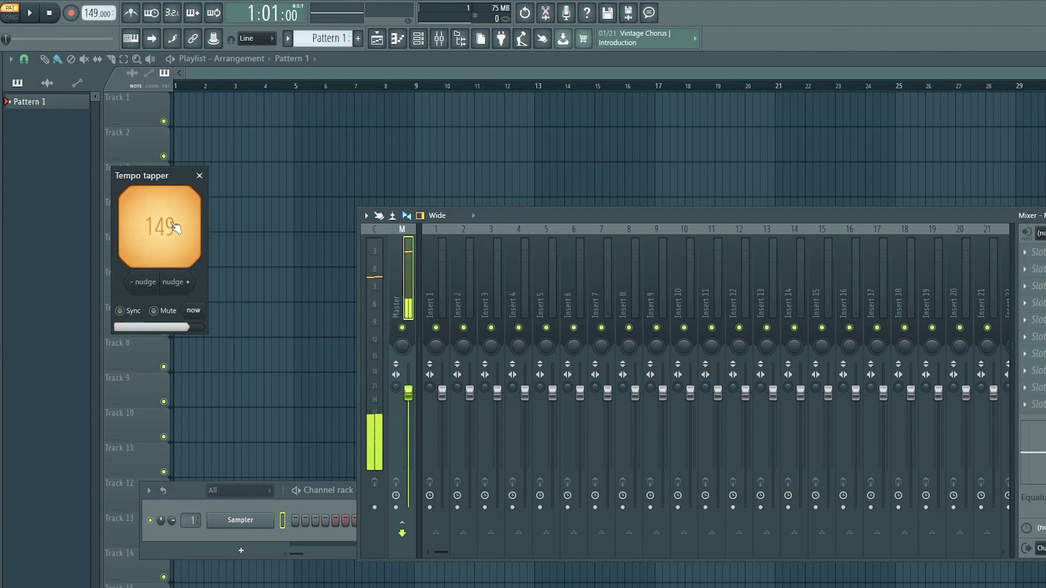
pyautogui.click(175, 227)
pyautogui.click(175, 227)
pyautogui.click(175, 227)
pyautogui.click(175, 227)
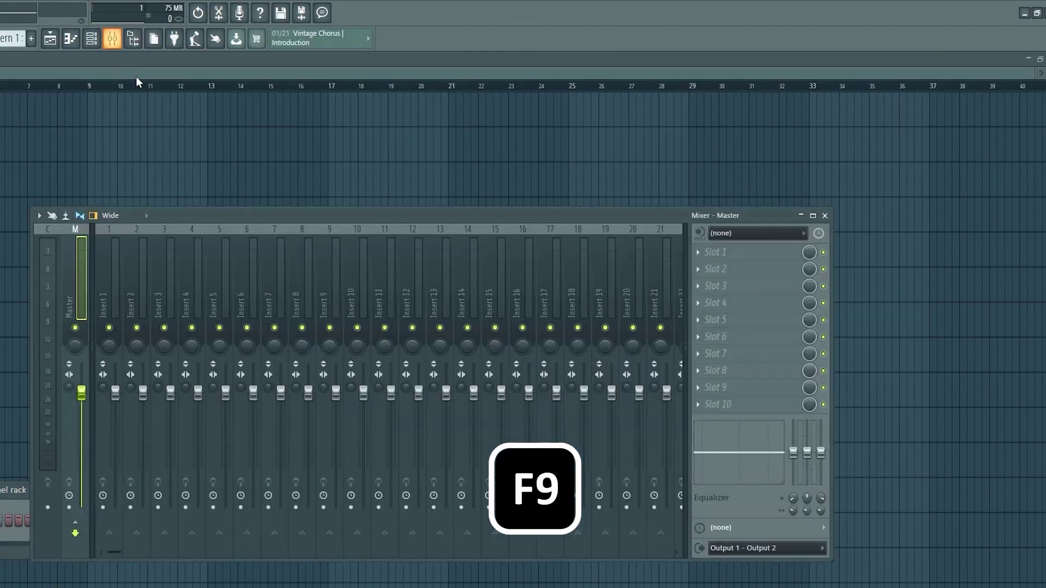
# Load Edison into the master channel's effect slot to capture the song
pyautogui.moveTo(201, 218); pyautogui.dragTo(64, 203)
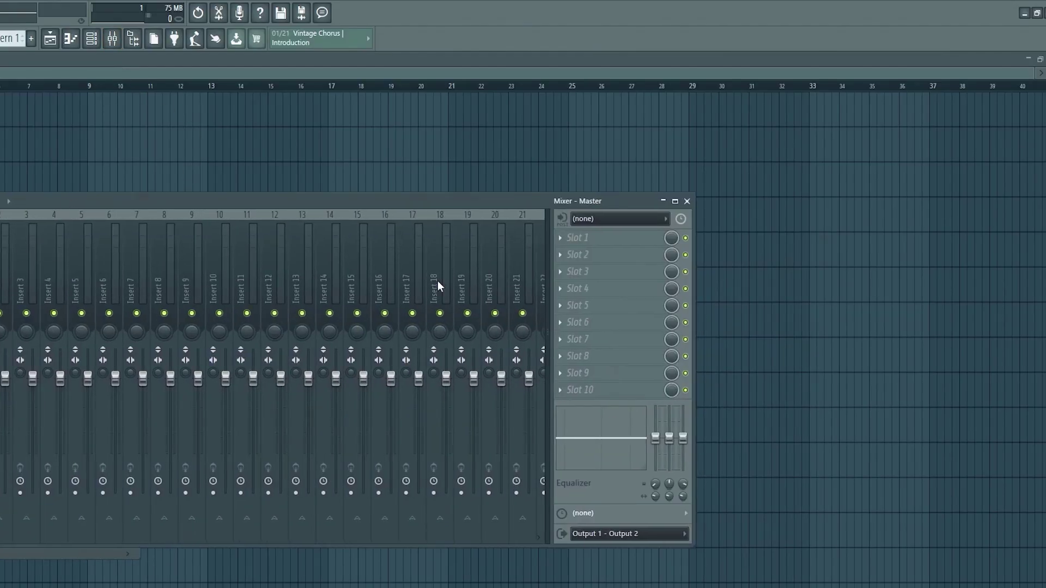
pyautogui.click(607, 235)
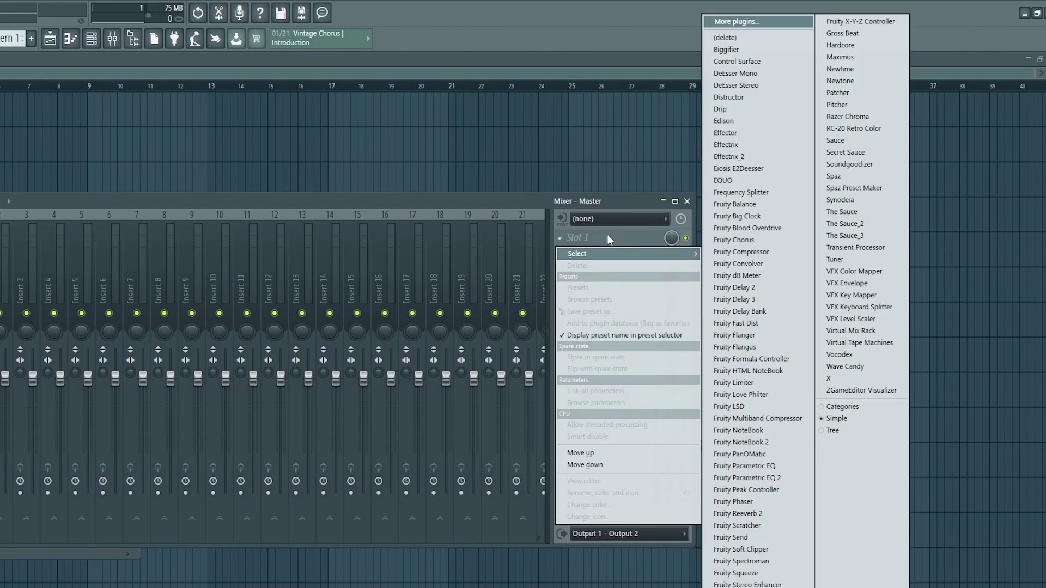
pyautogui.click(780, 121)
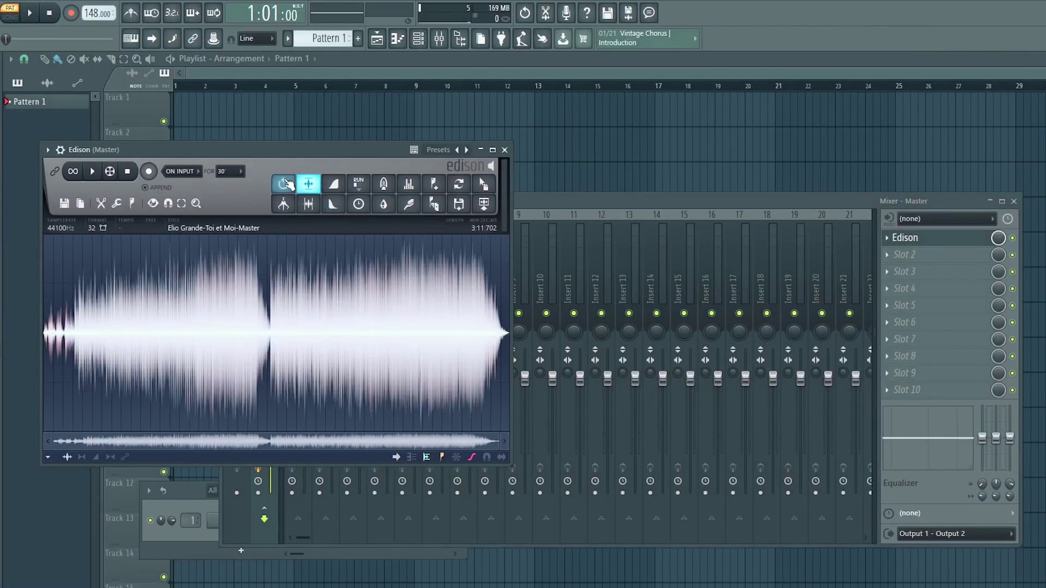
pyautogui.moveTo(259, 160); pyautogui.dragTo(341, 173)
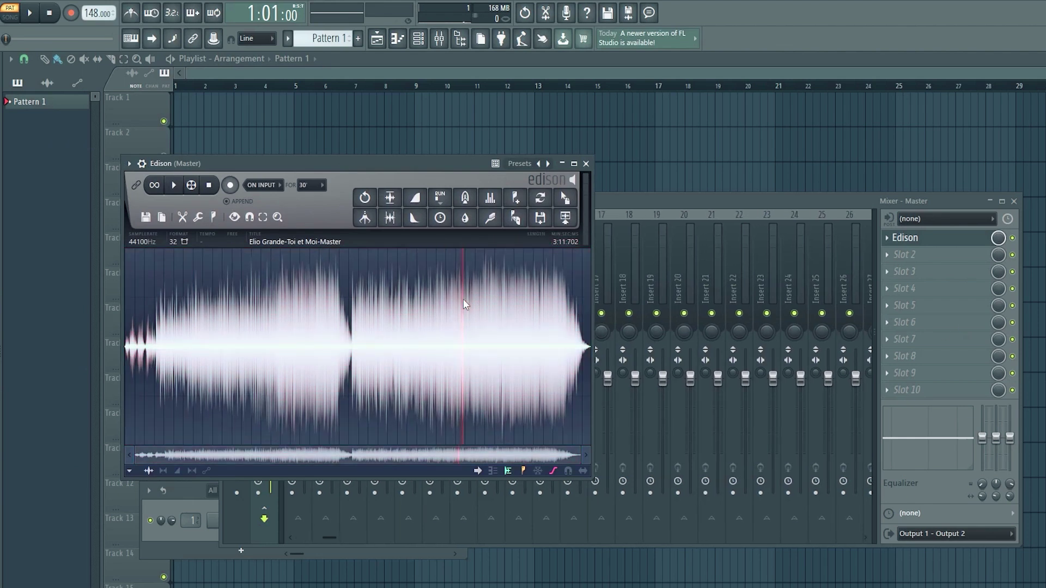
# Place the recorded song on Track 1 at bar 1 and move the playhead to bar 9
pyautogui.moveTo(566, 197); pyautogui.dragTo(295, 92)
pyautogui.click(420, 89)
pyautogui.scroll(3, 417, 88)
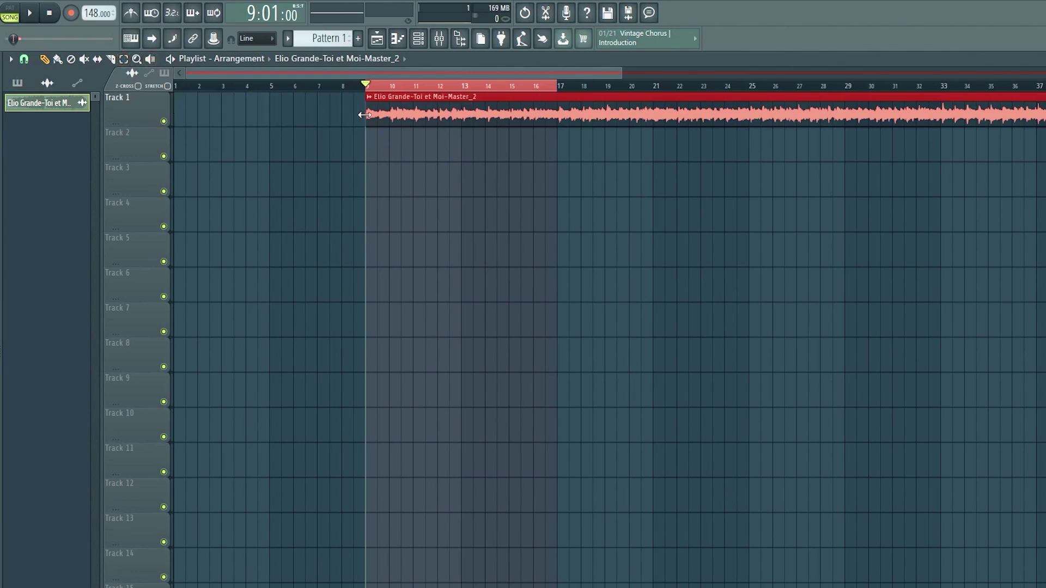
# Remove part of the song clip and set the playhead just before bar 9
pyautogui.rightClick(654, 104)
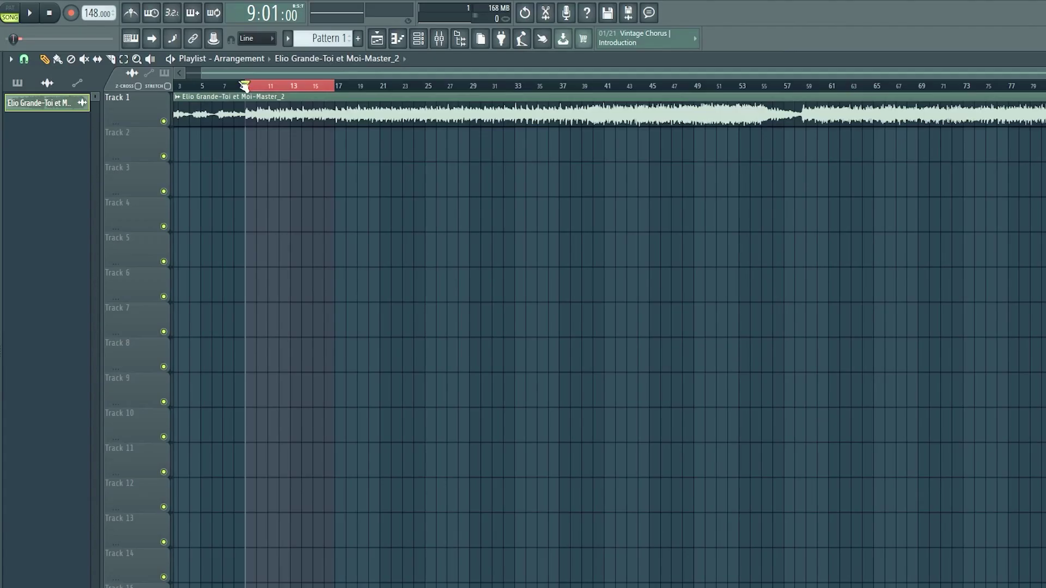
pyautogui.scroll(3, 245, 87)
pyautogui.click(268, 87)
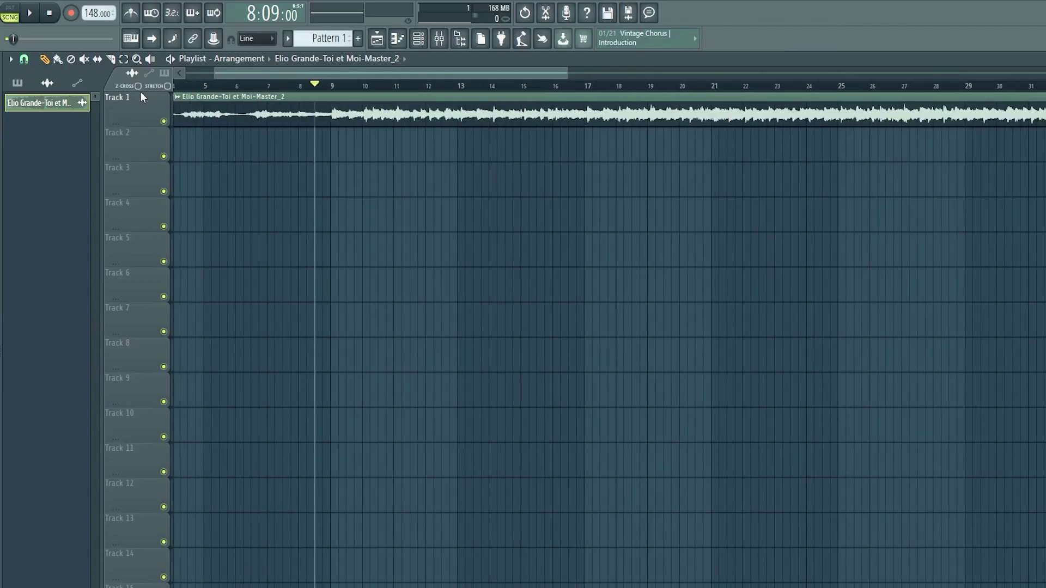
pyautogui.click(24, 60)
pyautogui.click(33, 89)
# Trim the clip's quiet opening toward bar 9, undoing the overshooting move
pyautogui.scroll(3, 188, 95)
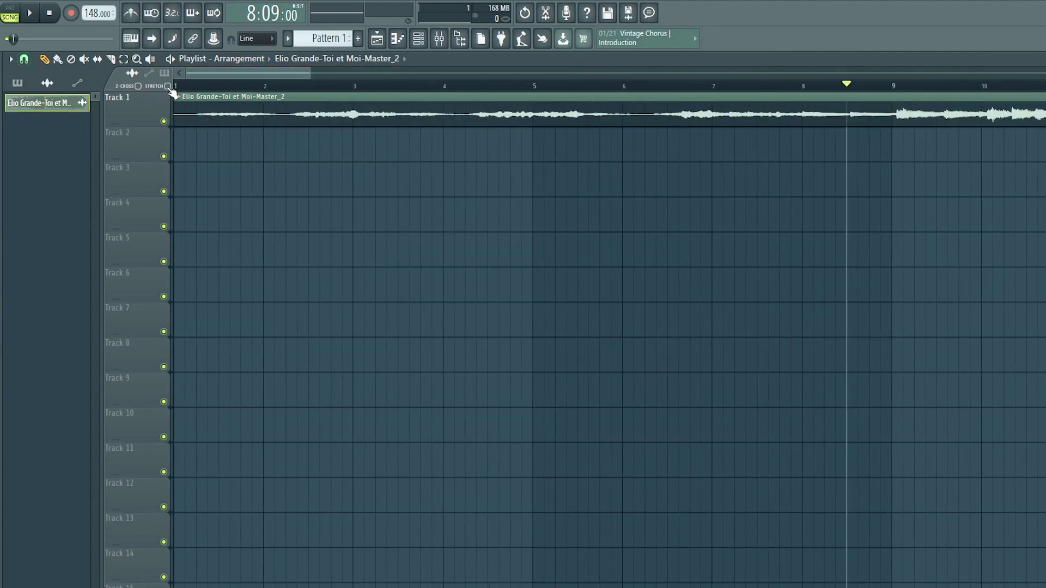
pyautogui.moveTo(173, 113); pyautogui.dragTo(376, 115)
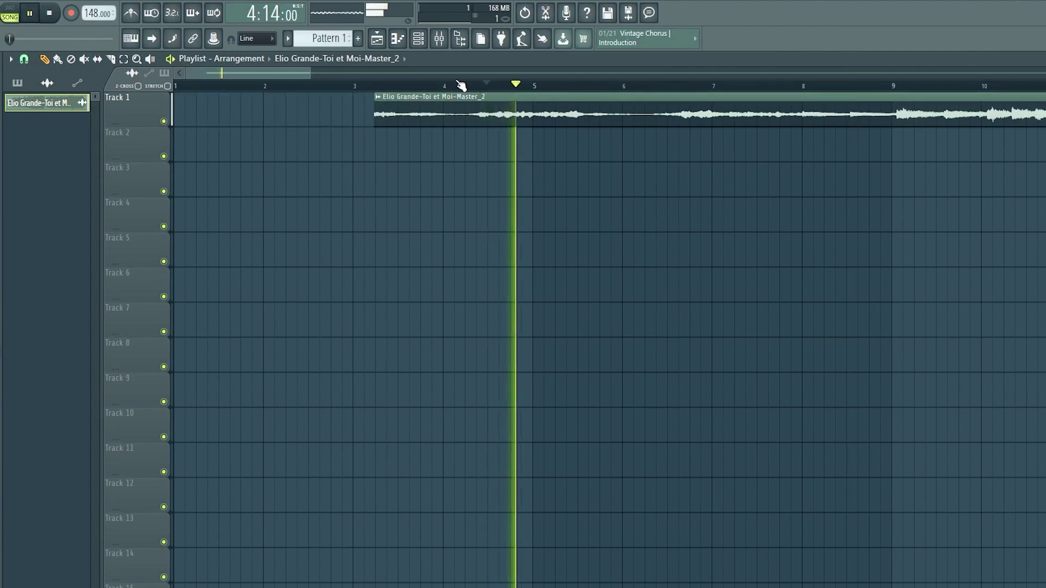
pyautogui.press('space')
pyautogui.scroll(-3, 458, 85)
pyautogui.moveTo(308, 110); pyautogui.dragTo(414, 105)
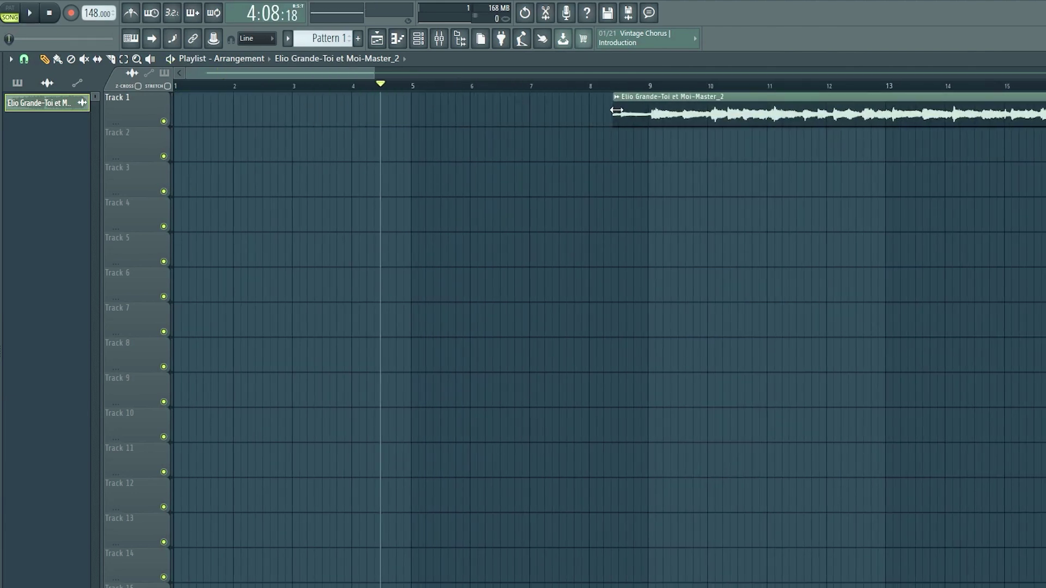
pyautogui.scroll(3, 676, 94)
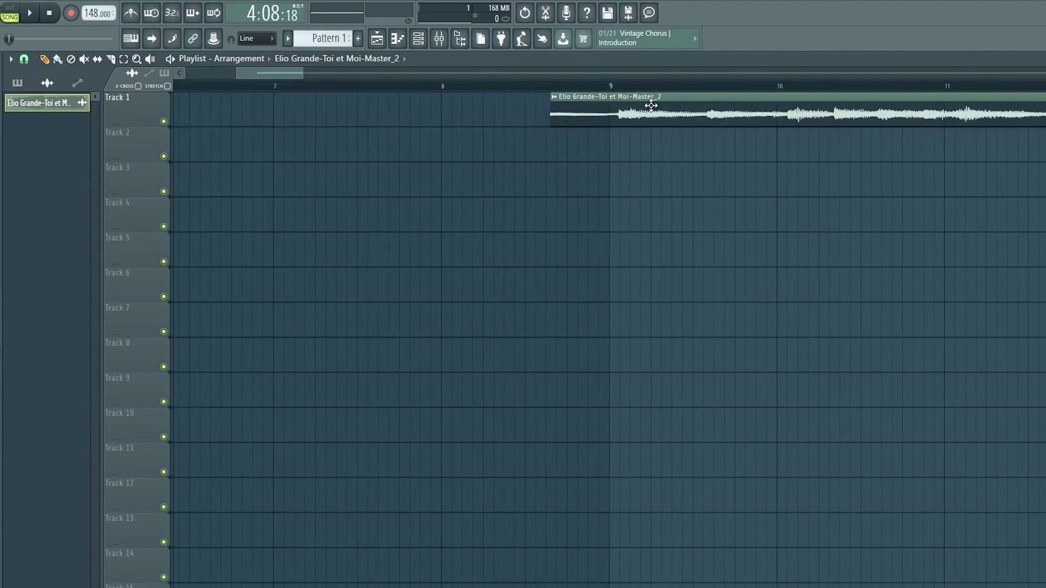
pyautogui.hotkey('ctrl', 'z')
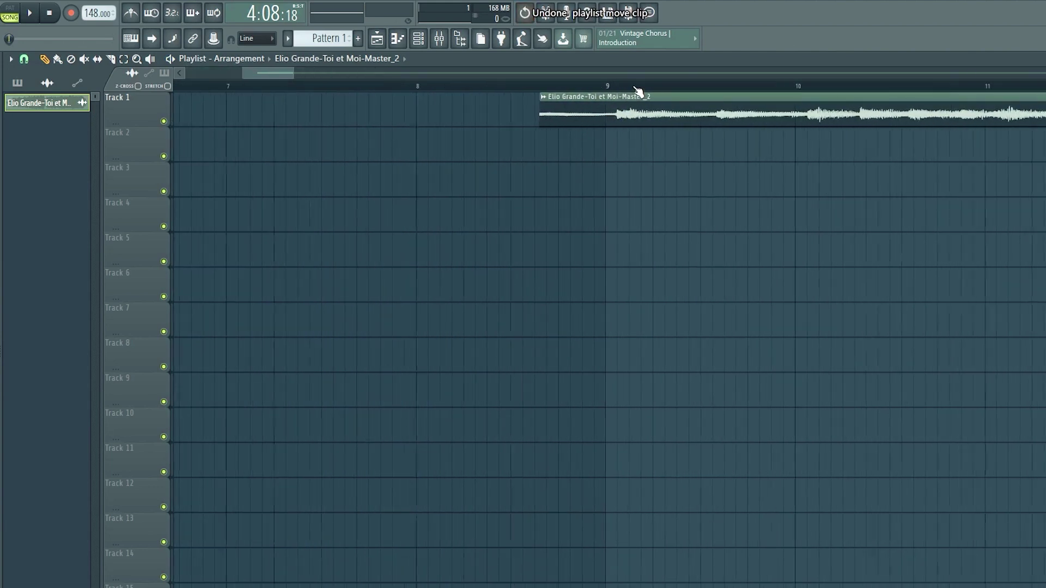
pyautogui.scroll(2, 540, 110)
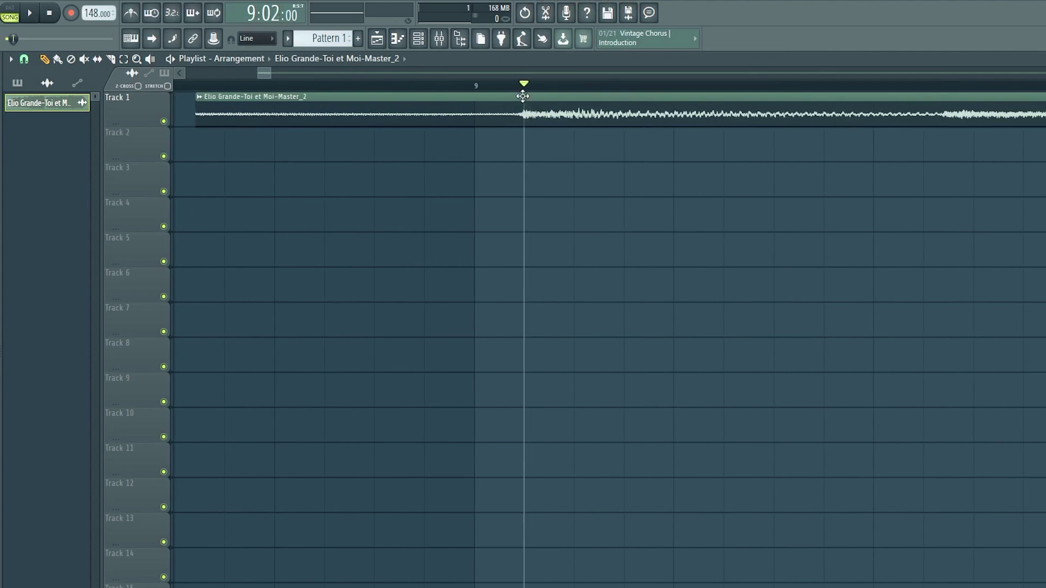
pyautogui.scroll(-2, 520, 96)
# Set the song clip's declicking mode to Generic (bleeding)
pyautogui.doubleClick(443, 107)
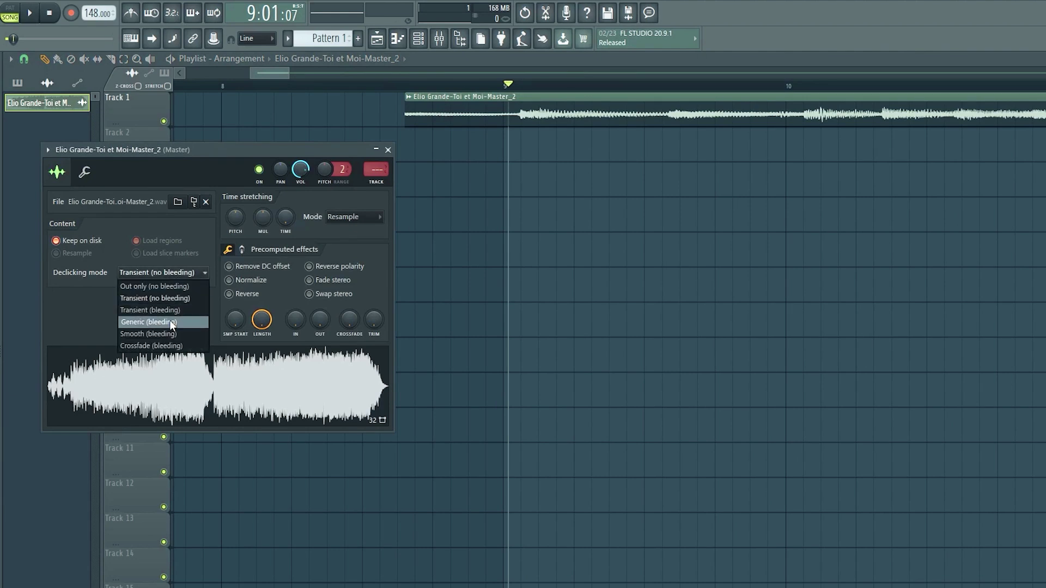
pyautogui.click(171, 323)
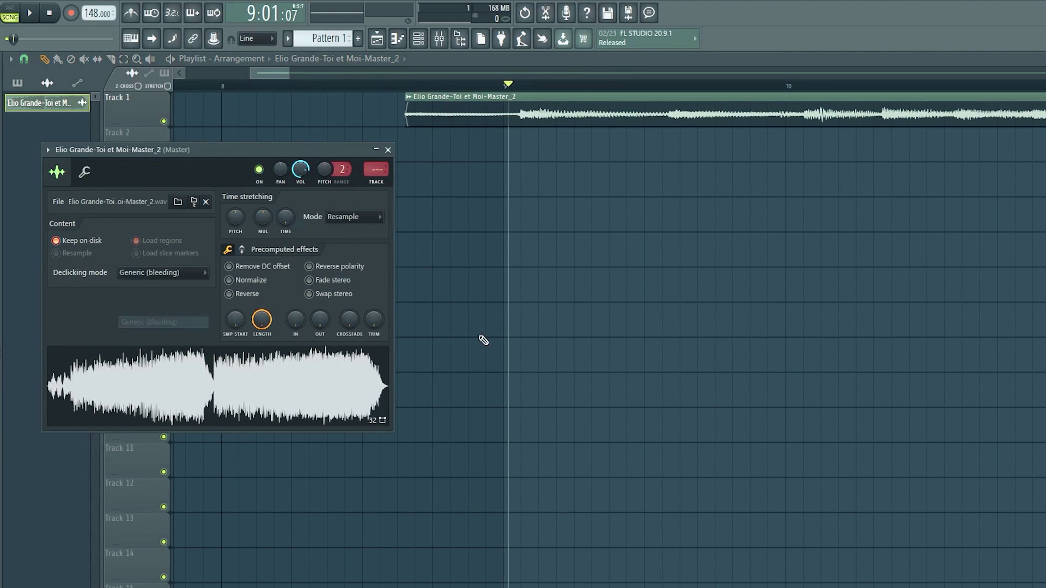
pyautogui.press('Escape')
# Switch playlist snapping to grid Line
pyautogui.scroll(1, 446, 229)
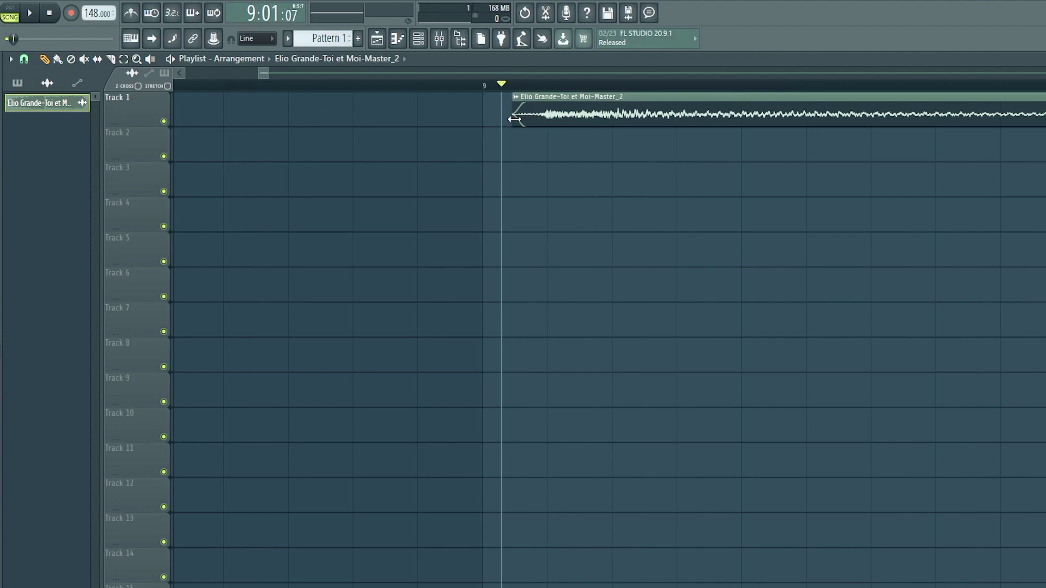
pyautogui.scroll(-3, 513, 119)
pyautogui.click(23, 59)
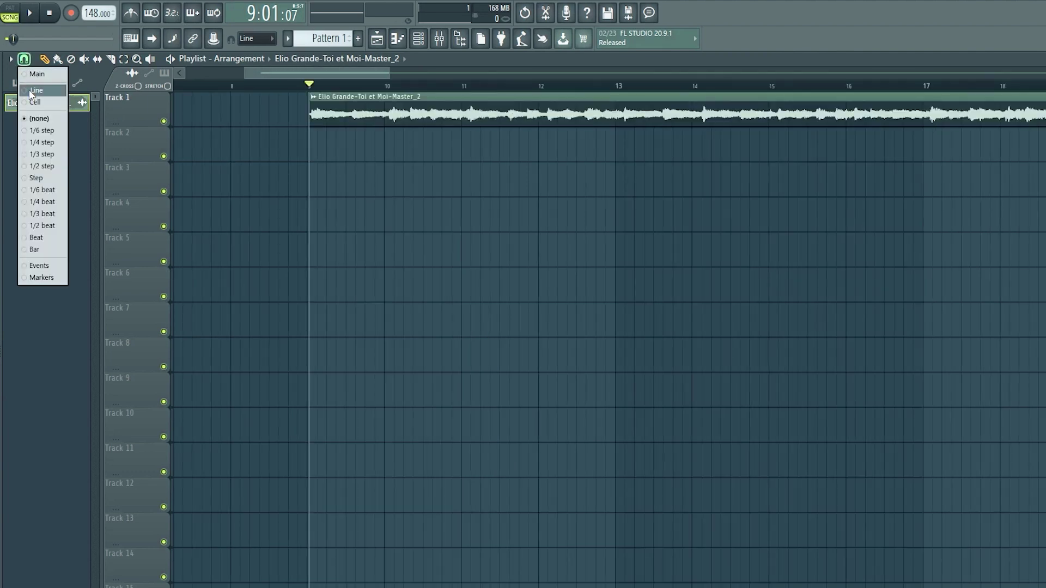
pyautogui.click(30, 91)
# Time-select bars 9–13, shift the selection to bars 5–9, and move the song clip to bar 5
pyautogui.moveTo(309, 85); pyautogui.dragTo(615, 94)
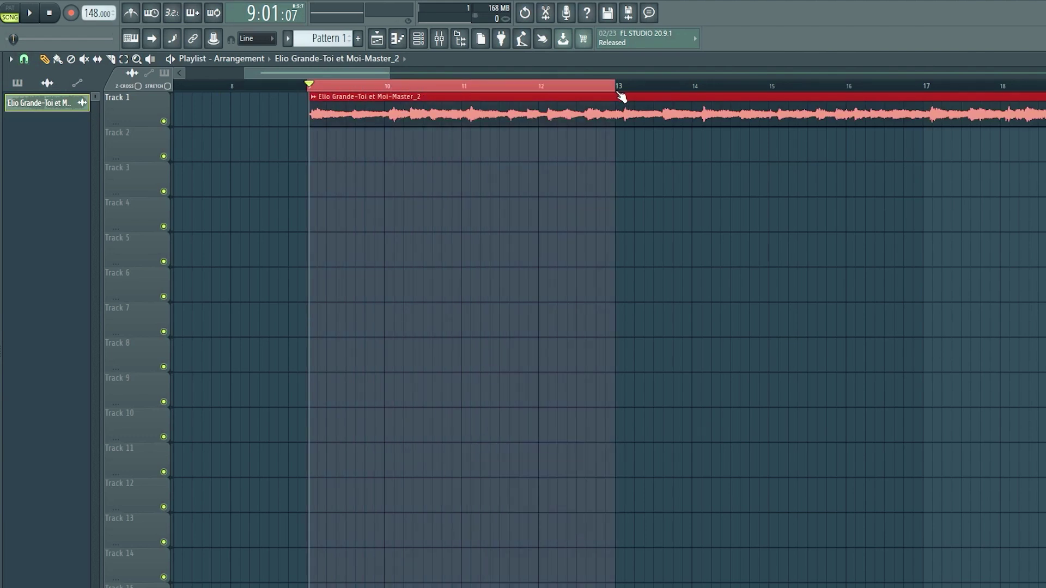
pyautogui.scroll(-3, 339, 101)
pyautogui.hotkey('ctrl', 'Left')
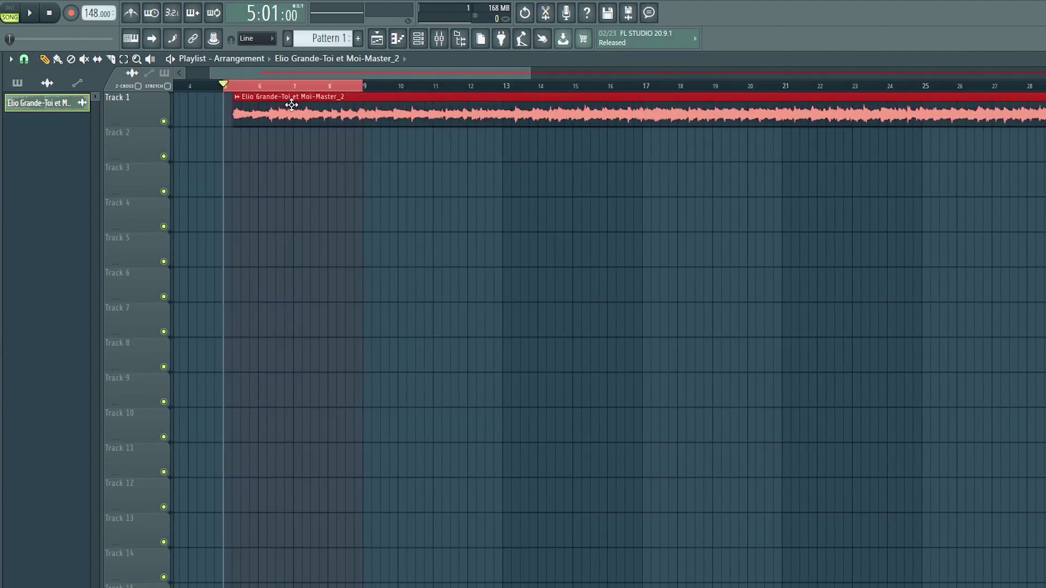
pyautogui.moveTo(291, 105); pyautogui.dragTo(238, 97)
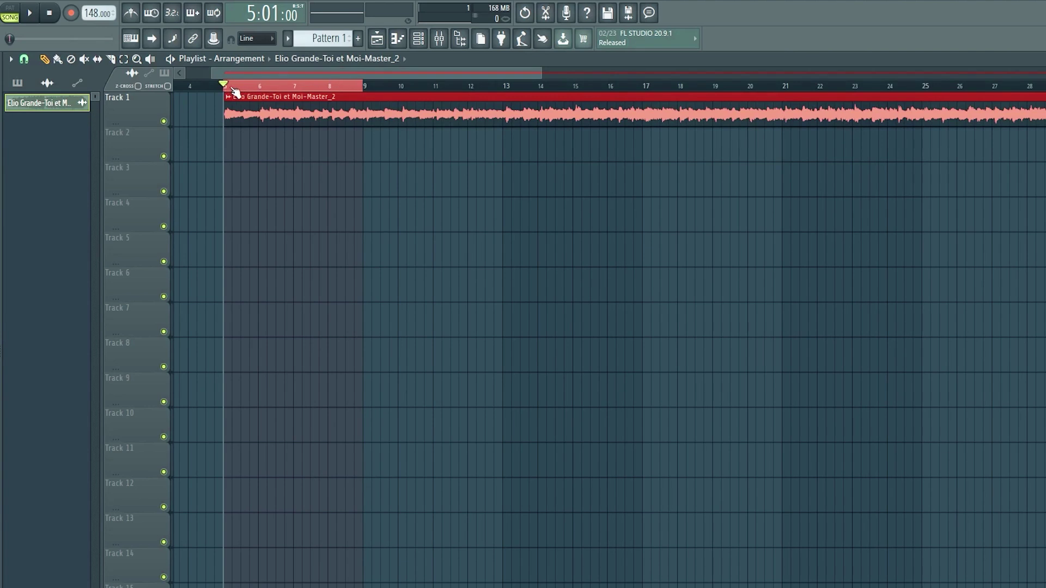
pyautogui.scroll(5, 235, 93)
# With snapping off, nudge the clip slightly earlier and play from bar 5
pyautogui.click(24, 58)
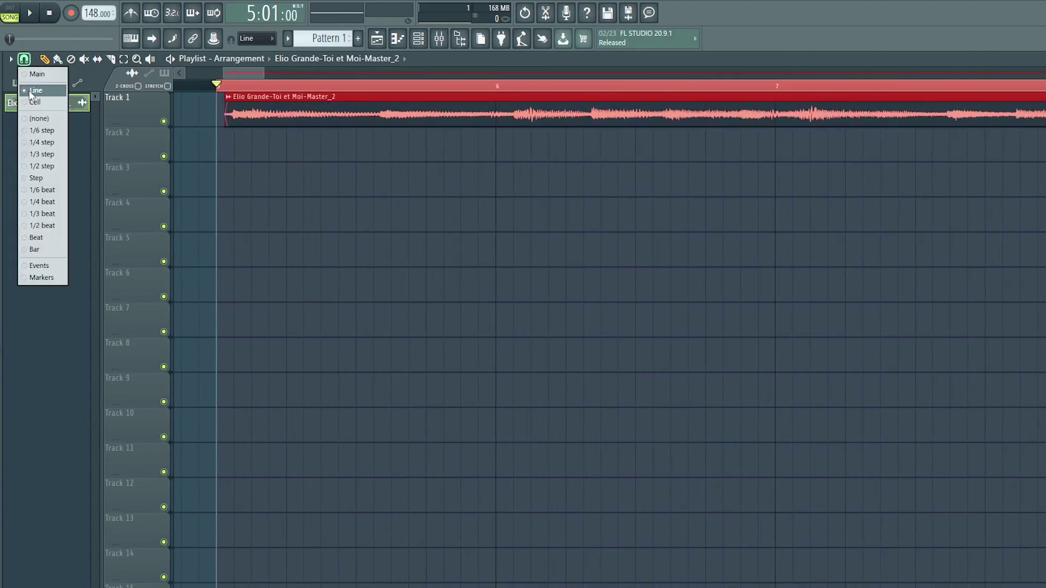
pyautogui.click(32, 121)
pyautogui.scroll(3, 213, 93)
pyautogui.moveTo(317, 110); pyautogui.dragTo(289, 111)
pyautogui.scroll(3, 224, 107)
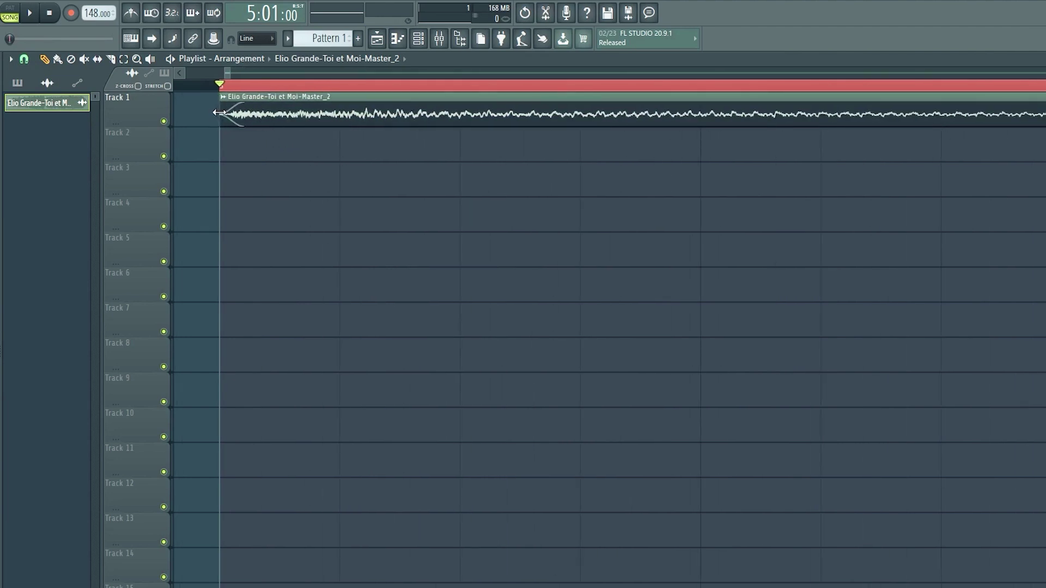
pyautogui.press('space')
pyautogui.scroll(-4, 373, 152)
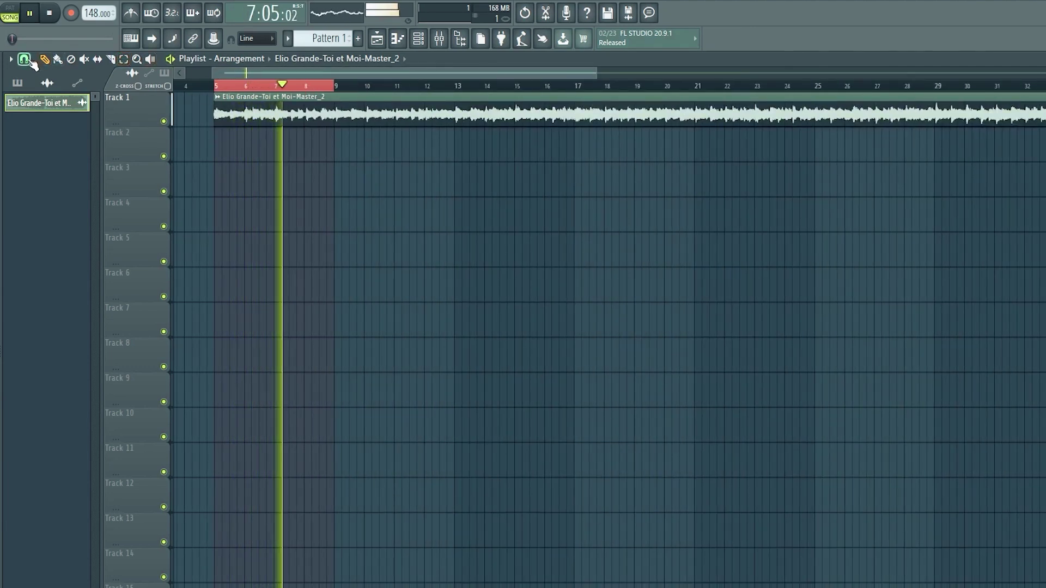
# Restore Line snapping and extend the time selection to bar 13
pyautogui.click(24, 59)
pyautogui.click(33, 91)
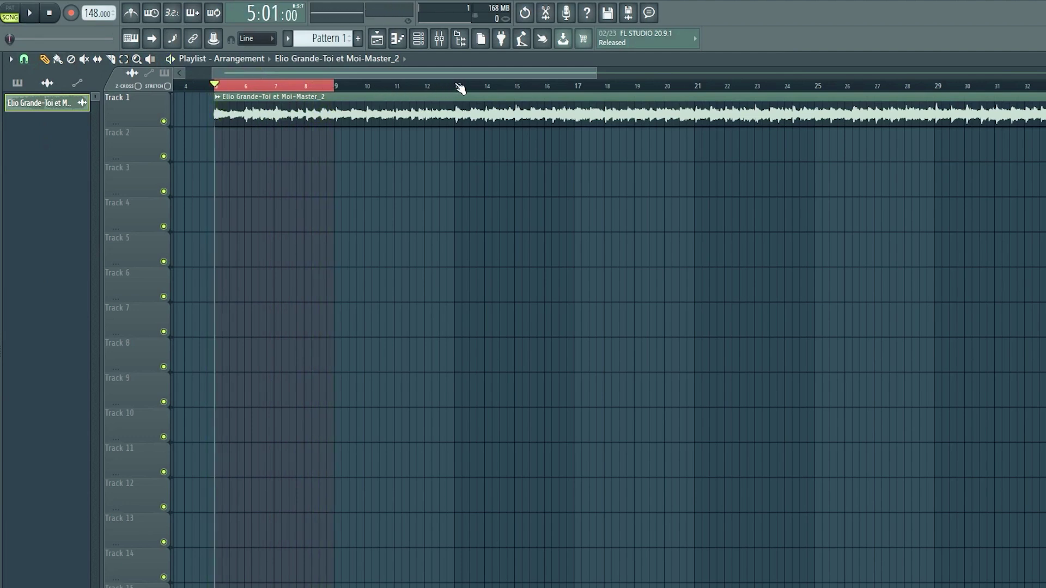
pyautogui.moveTo(461, 88); pyautogui.dragTo(462, 88)
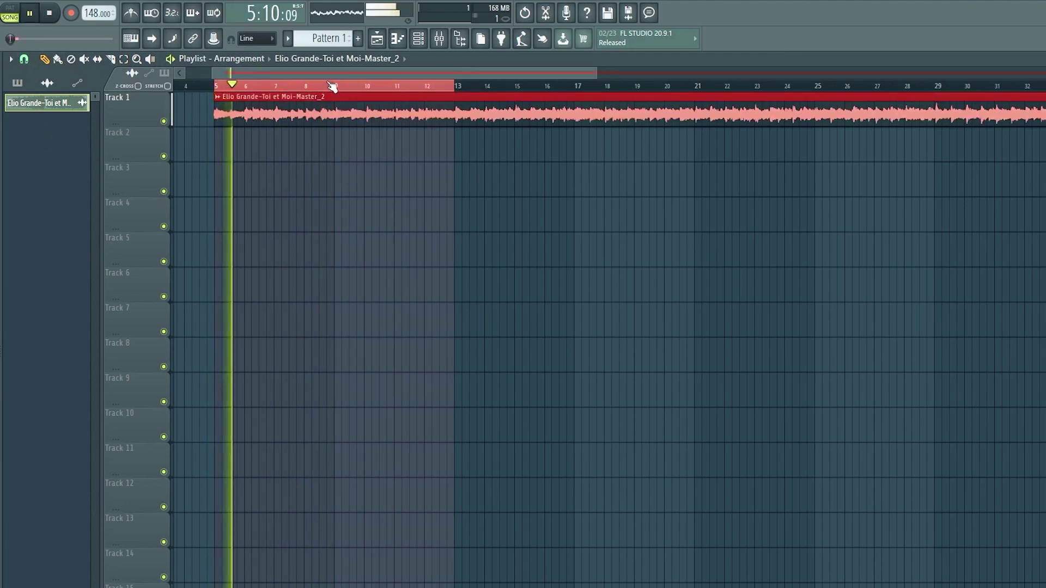
pyautogui.scroll(6, 332, 87)
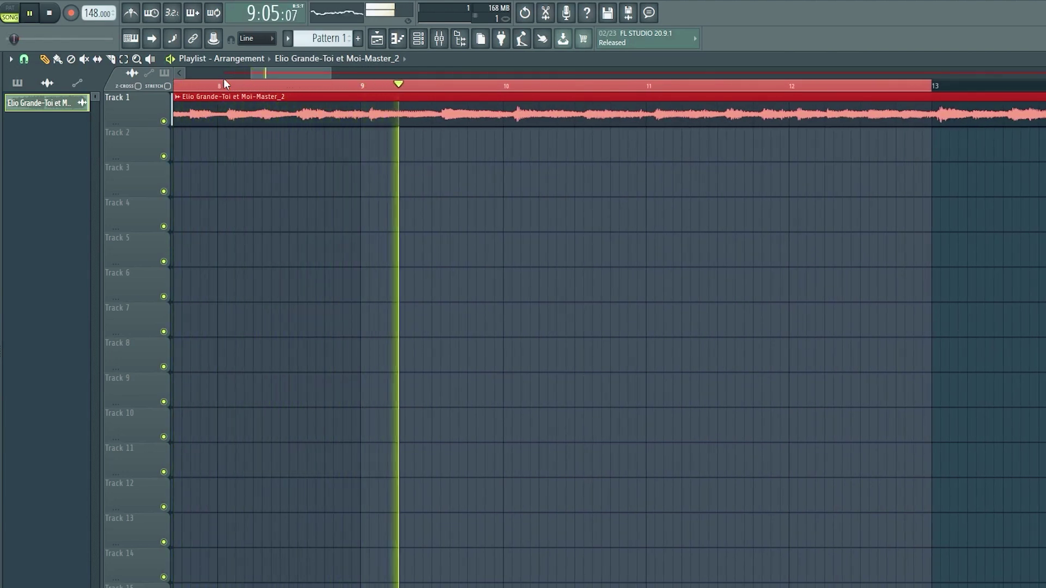
pyautogui.scroll(-3, 390, 94)
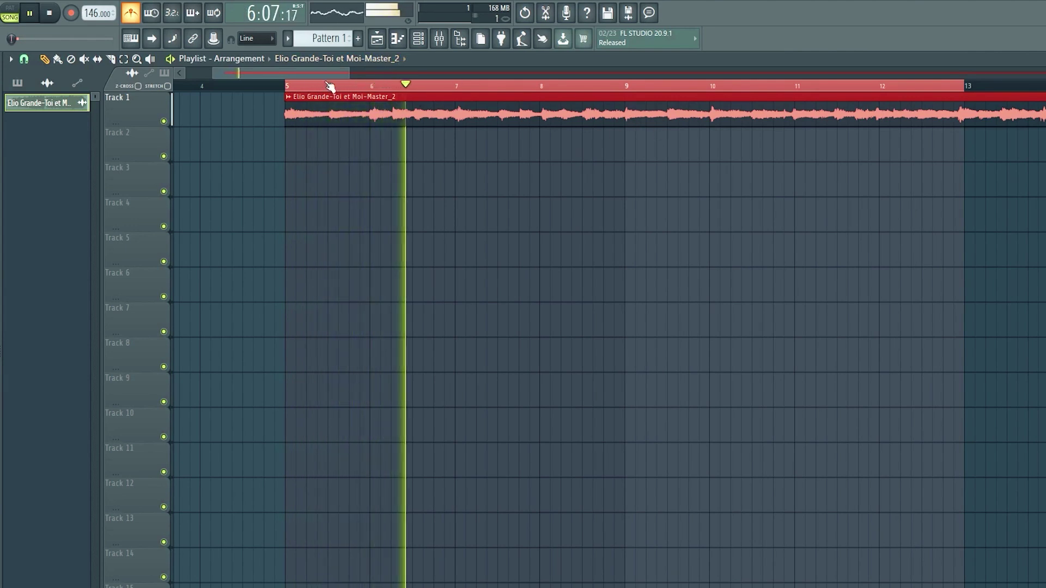
# Stop playback, set the tempo to 146 BPM, and turn on the metronome
pyautogui.press('space')
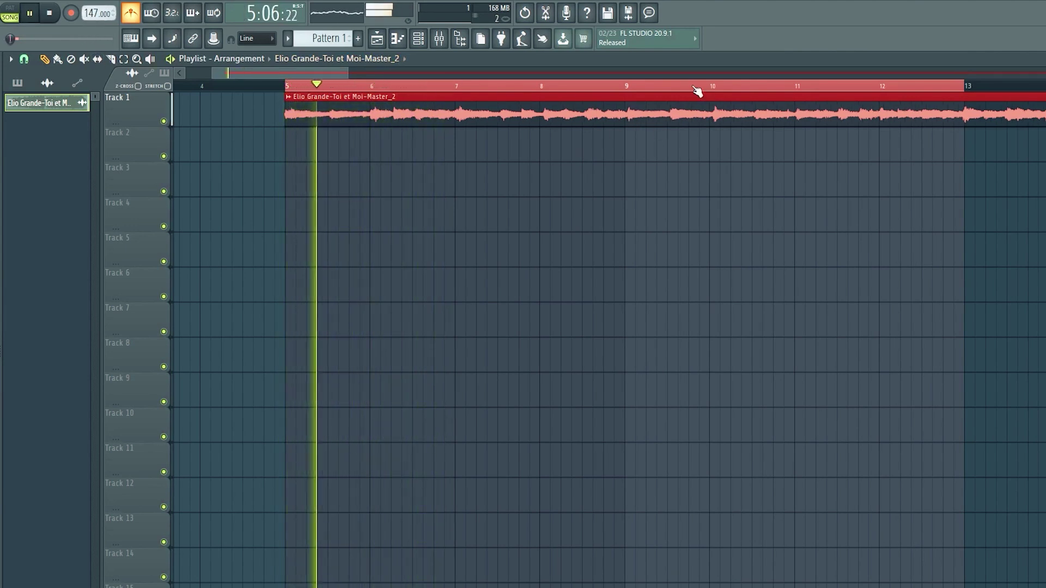
pyautogui.scroll(2, 692, 90)
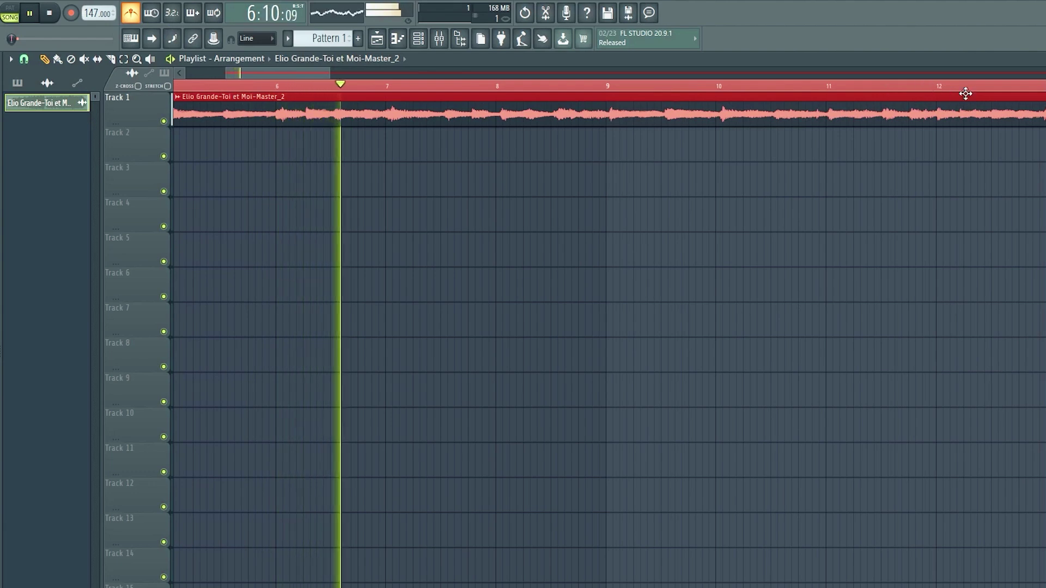
pyautogui.moveTo(309, 73); pyautogui.dragTo(315, 67)
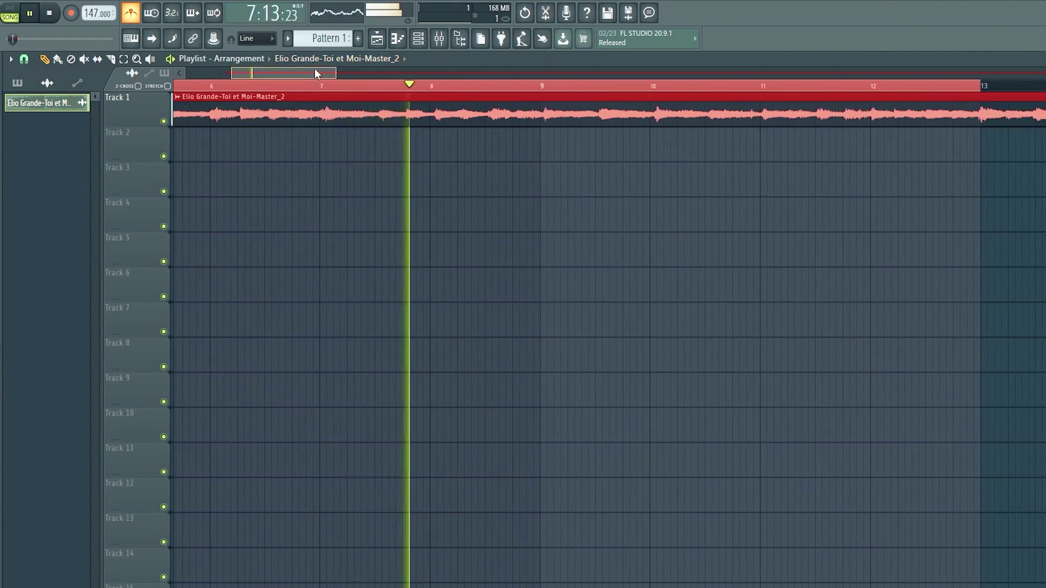
pyautogui.click(132, 12)
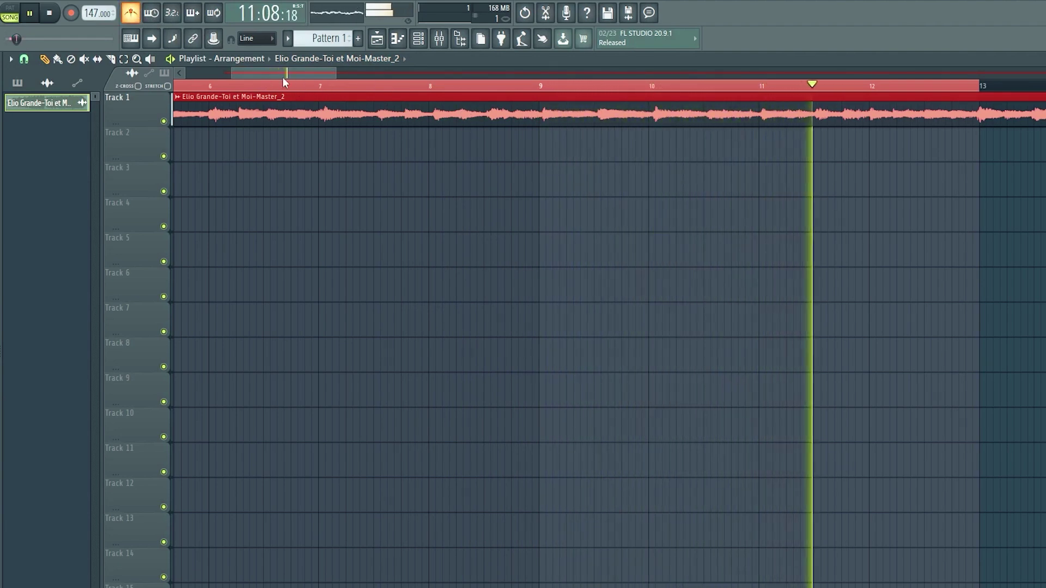
# Trim the clip's lead silence up to the playhead
pyautogui.scroll(-1, 86, 10)
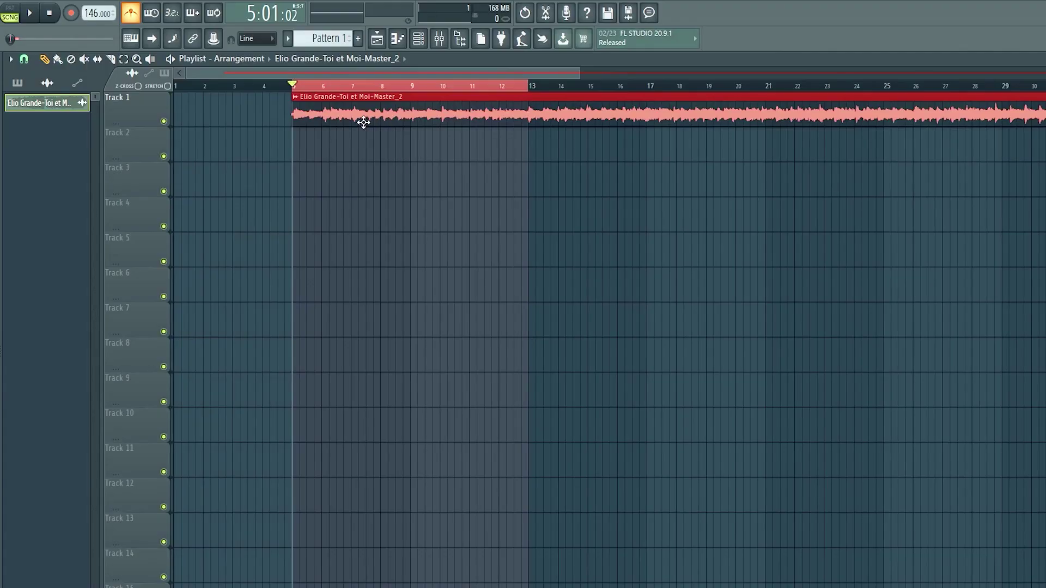
pyautogui.scroll(5, 301, 90)
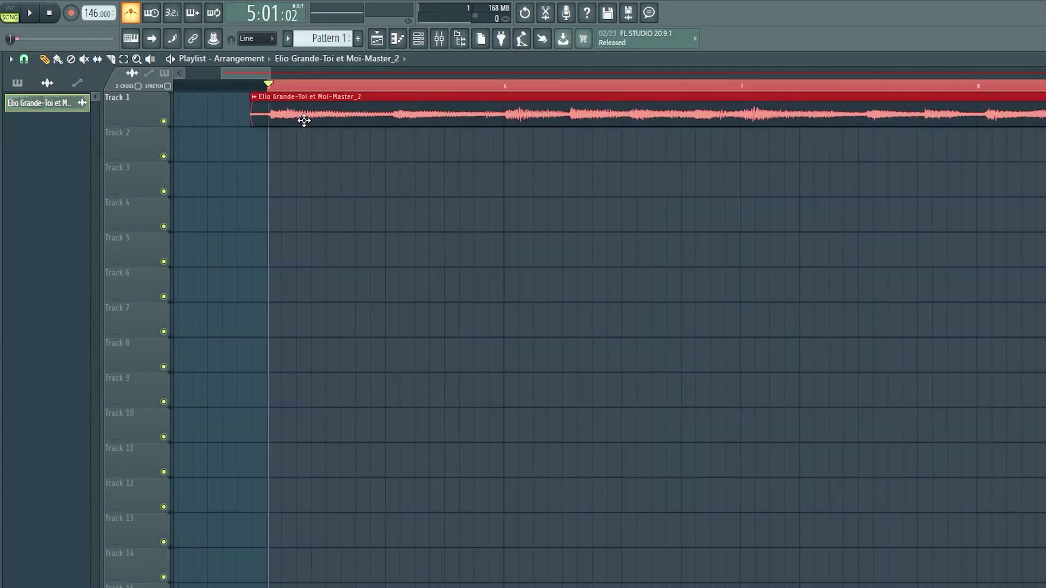
pyautogui.moveTo(253, 120); pyautogui.dragTo(268, 120)
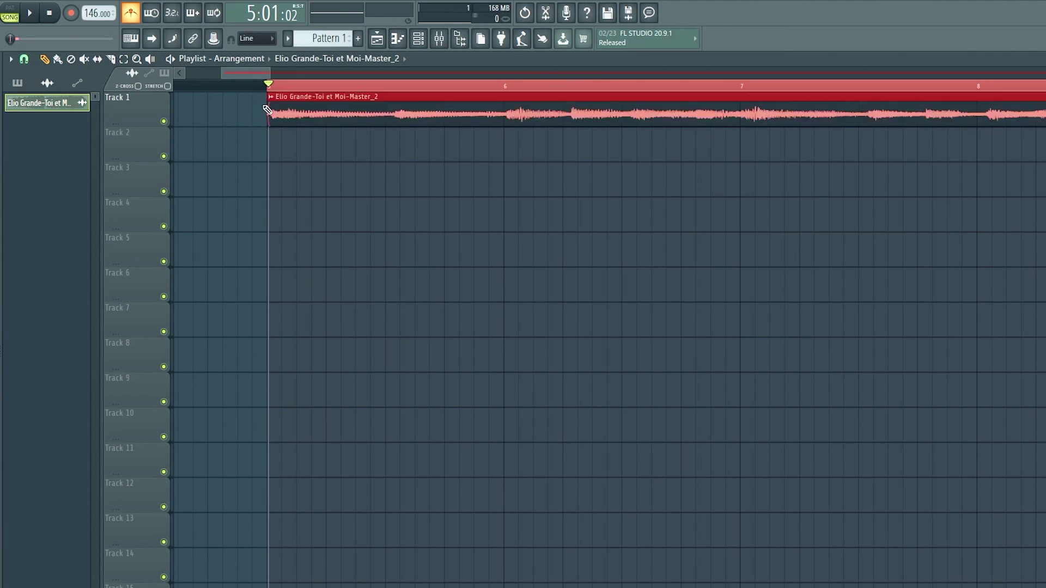
pyautogui.scroll(-2, 328, 76)
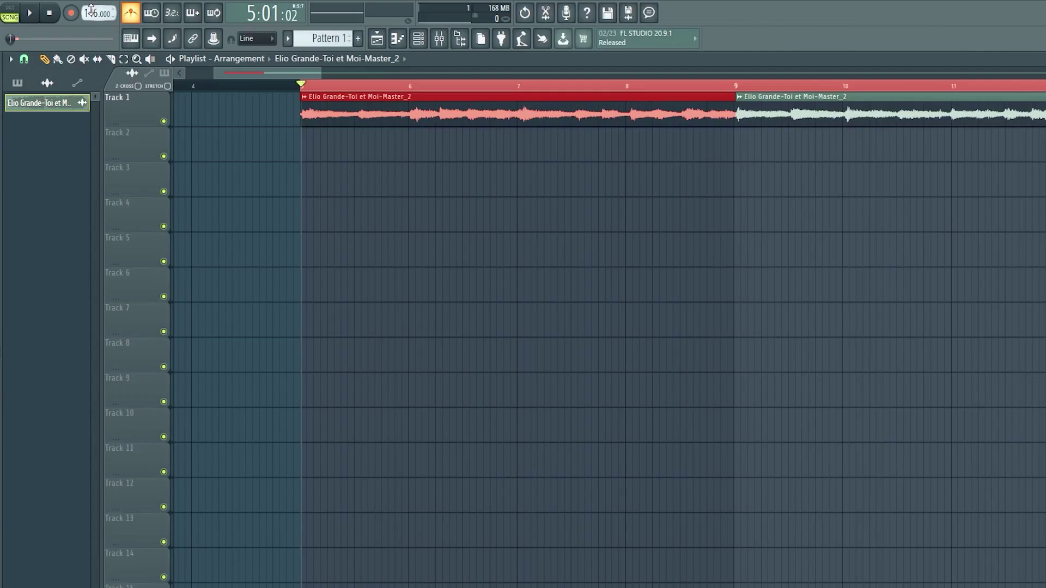
# Time-select bars 9 to 13 of the song clip on Track 1
pyautogui.click(533, 153)
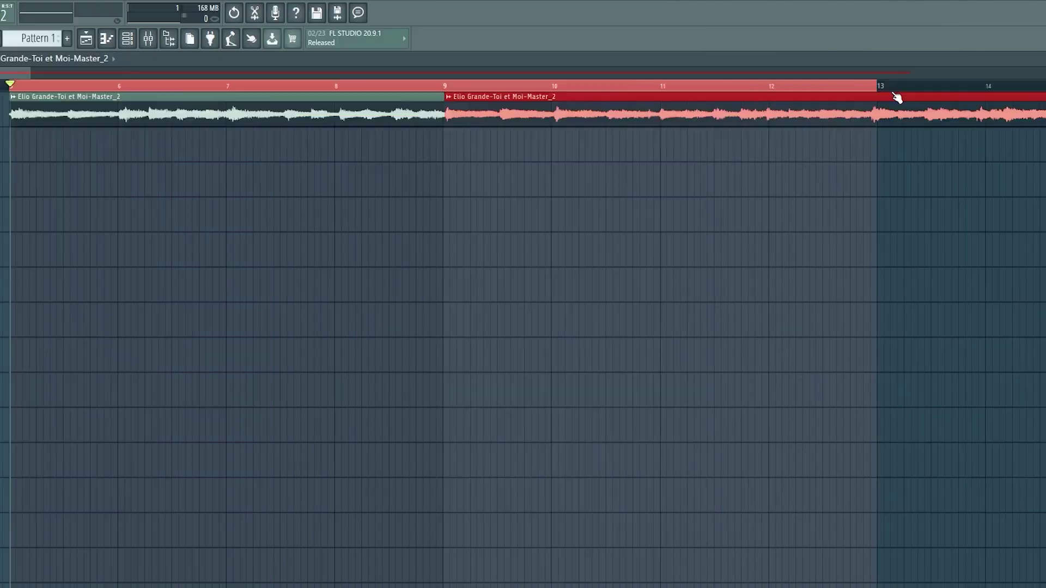
pyautogui.moveTo(894, 98); pyautogui.dragTo(789, 93)
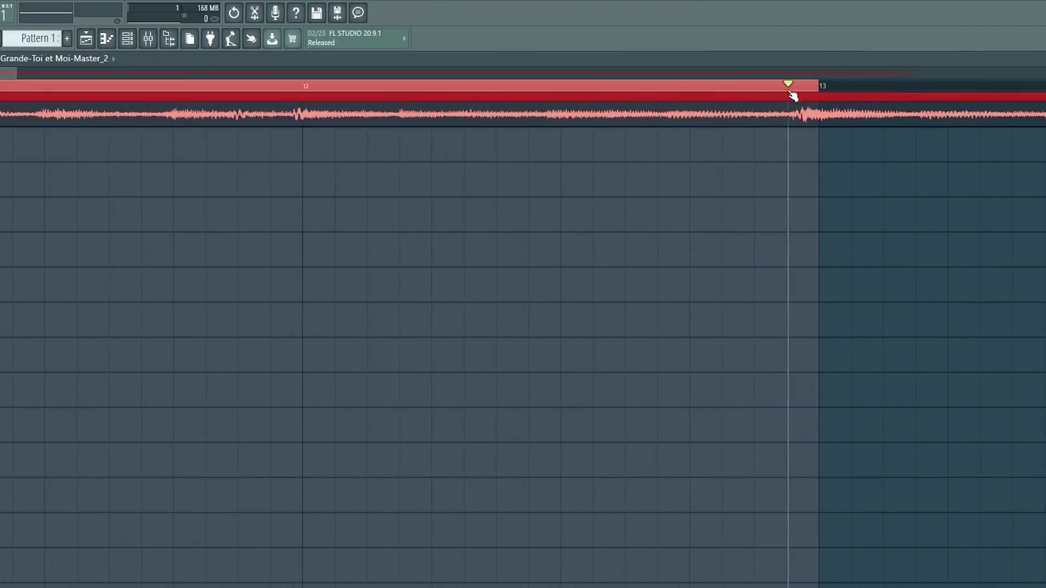
pyautogui.scroll(-4, 797, 95)
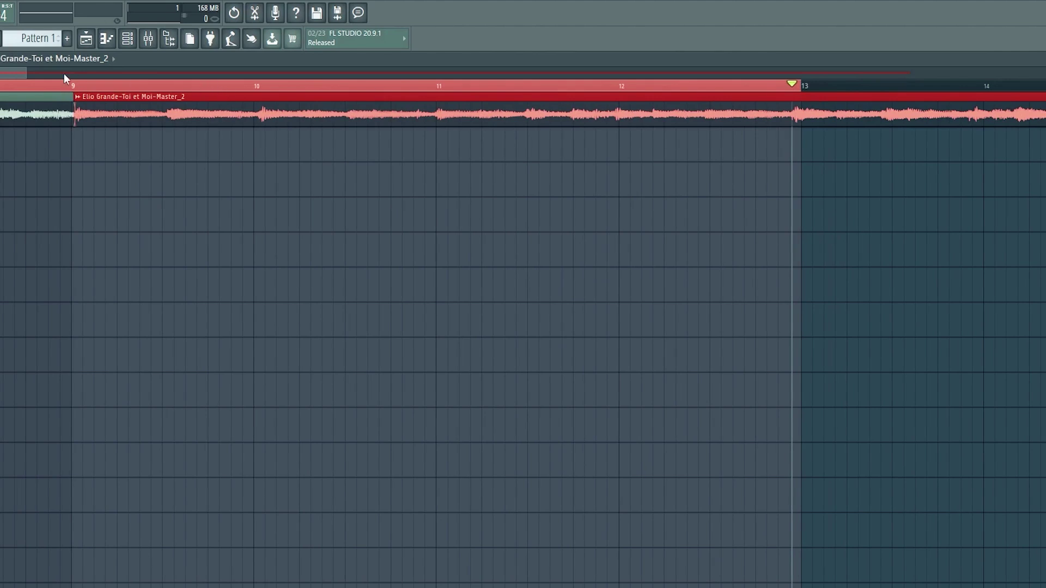
pyautogui.moveTo(75, 117); pyautogui.dragTo(78, 117)
pyautogui.scroll(4, 731, 86)
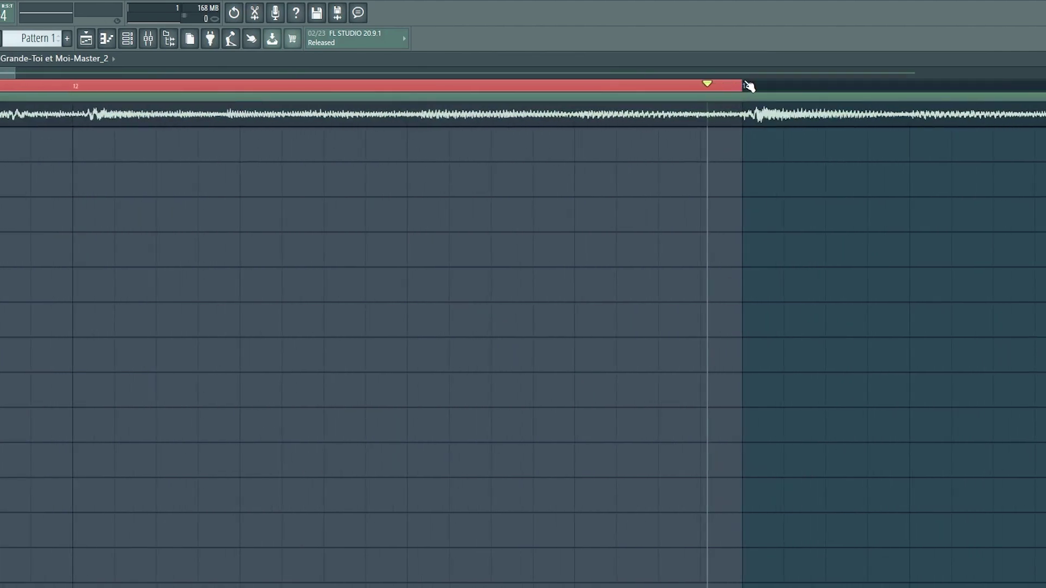
pyautogui.scroll(-4, 744, 86)
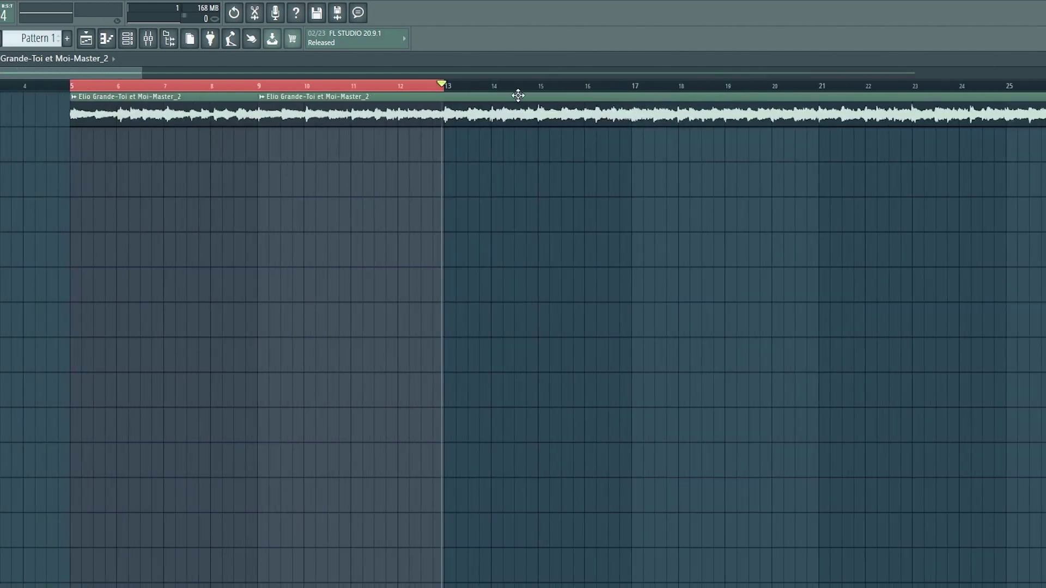
pyautogui.scroll(-2, 443, 86)
pyautogui.scroll(2, 443, 86)
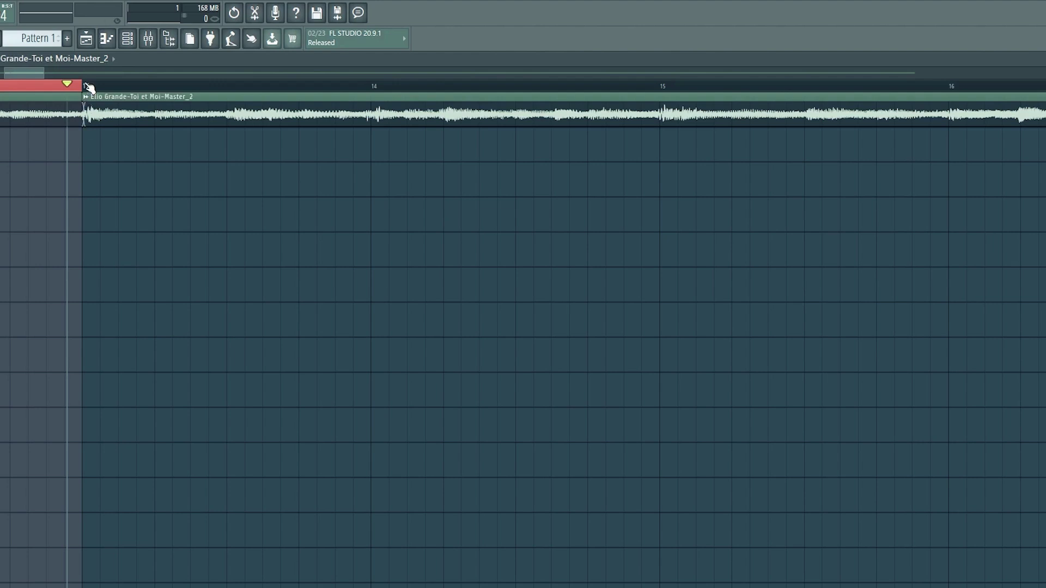
pyautogui.scroll(-2, 88, 87)
# Move the later clip from bar 13 to bar 15 and turn grid snapping off
pyautogui.moveTo(158, 121); pyautogui.dragTo(503, 121)
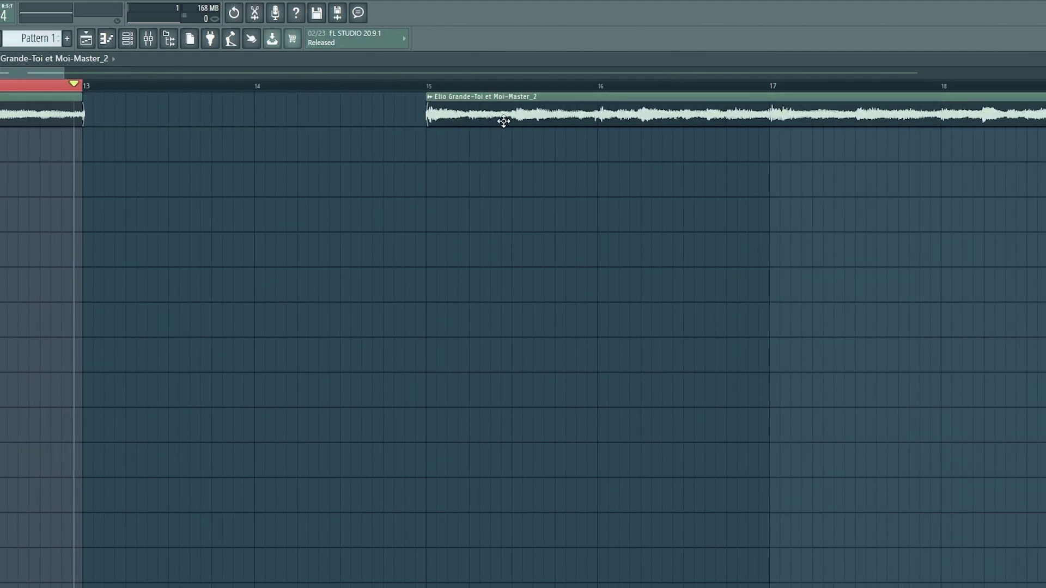
pyautogui.moveTo(256, 73); pyautogui.dragTo(229, 73)
pyautogui.click(24, 59)
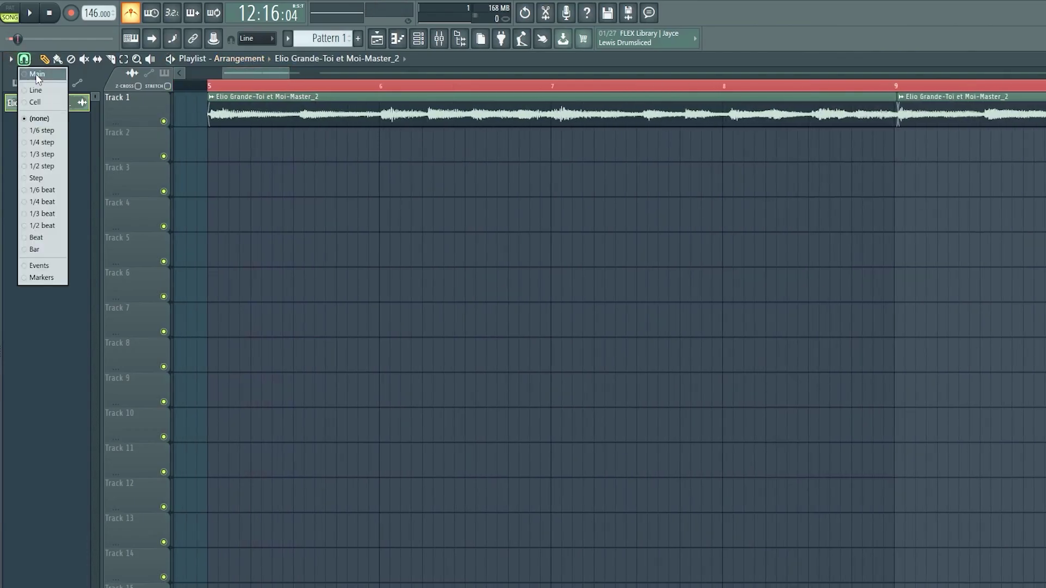
pyautogui.click(41, 119)
pyautogui.hscroll(3, 371, 113)
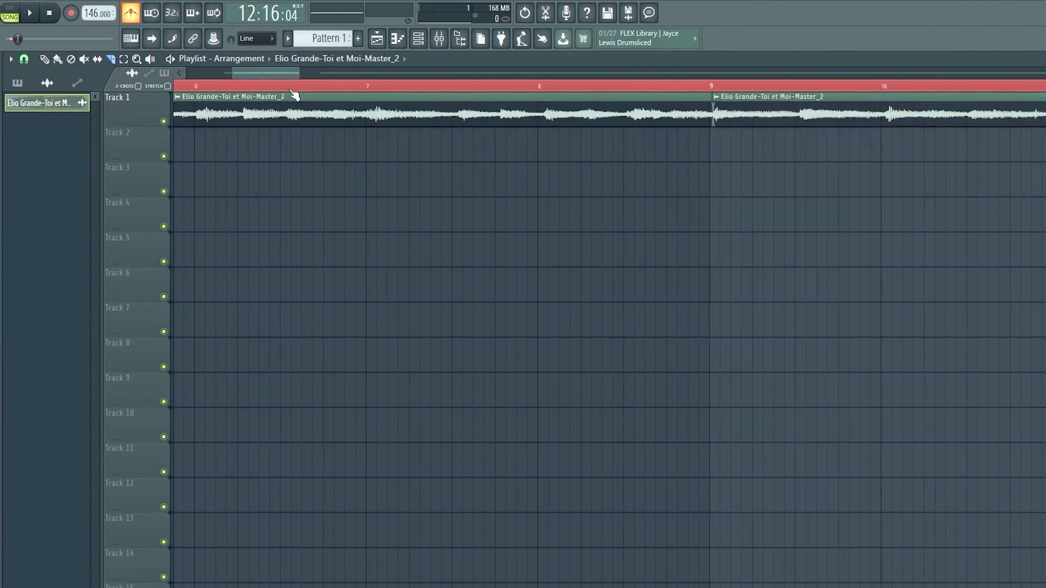
pyautogui.click(23, 59)
pyautogui.click(39, 119)
pyautogui.scroll(2, 564, 121)
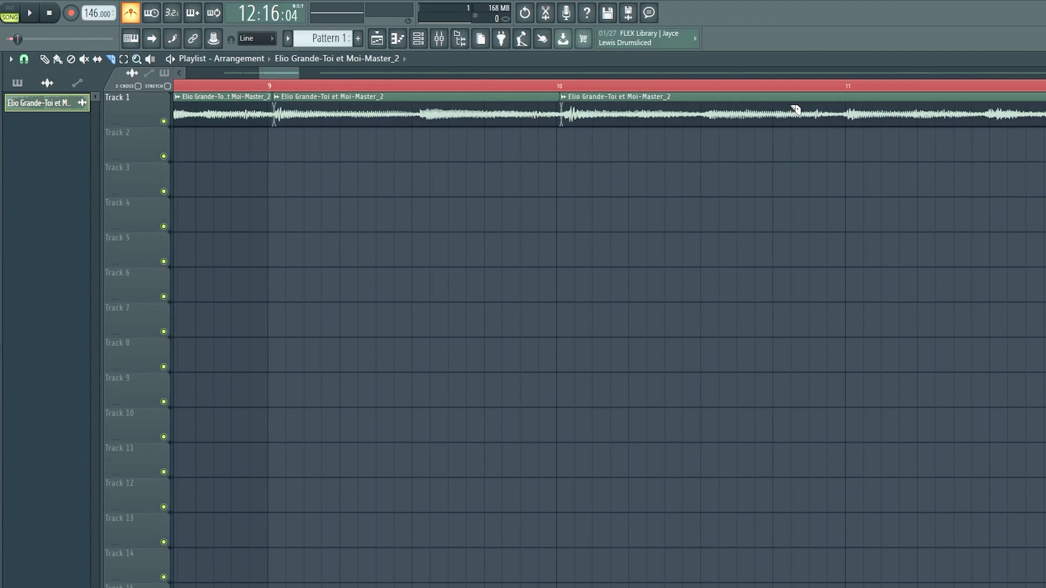
# Split the clip just before bar 11, nudge the pieces to close the gap, and play it
pyautogui.click(844, 117)
pyautogui.scroll(-1, 667, 119)
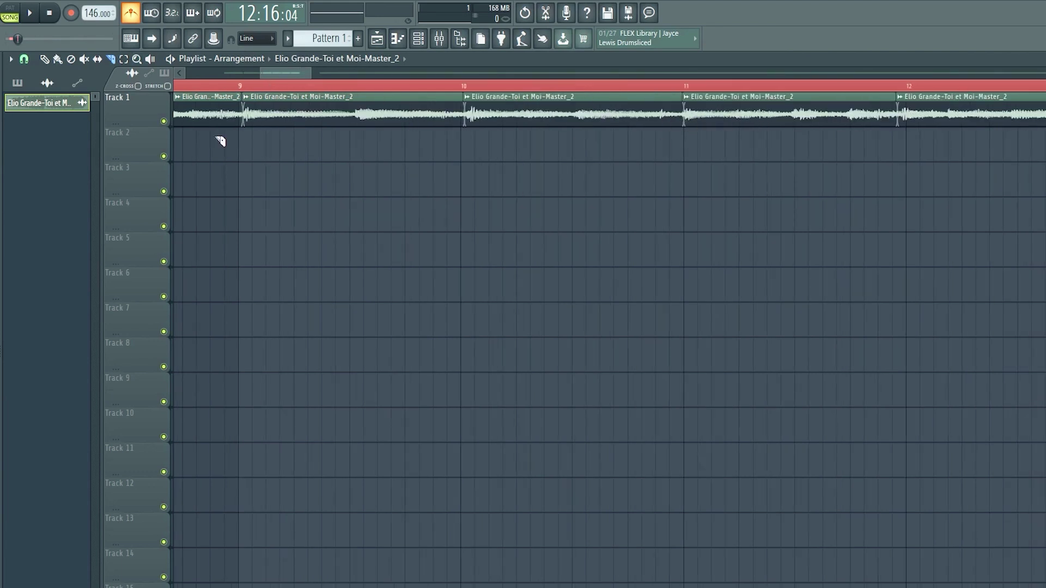
pyautogui.moveTo(474, 119); pyautogui.dragTo(482, 120)
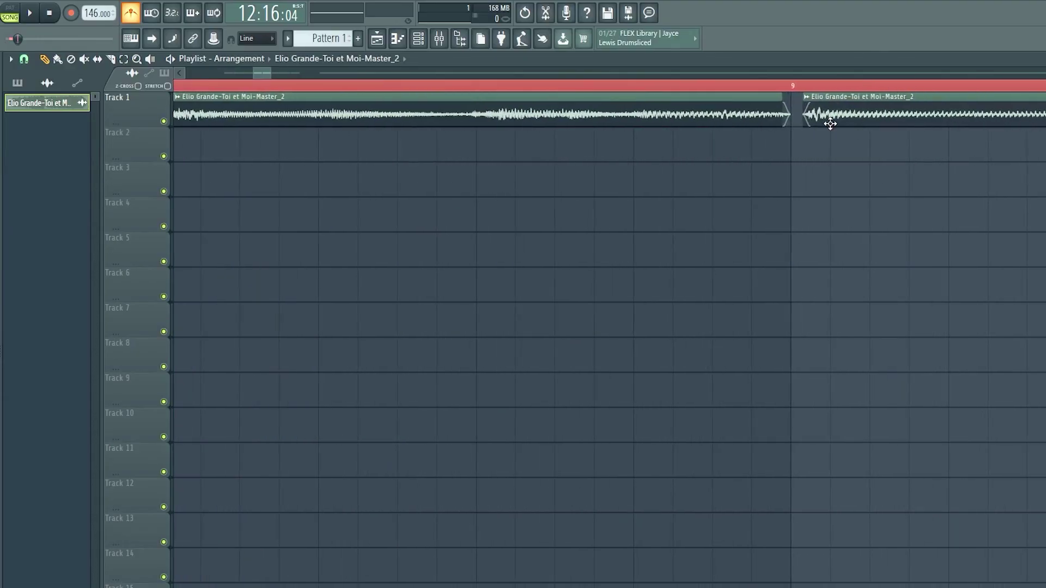
pyautogui.moveTo(817, 123); pyautogui.dragTo(812, 122)
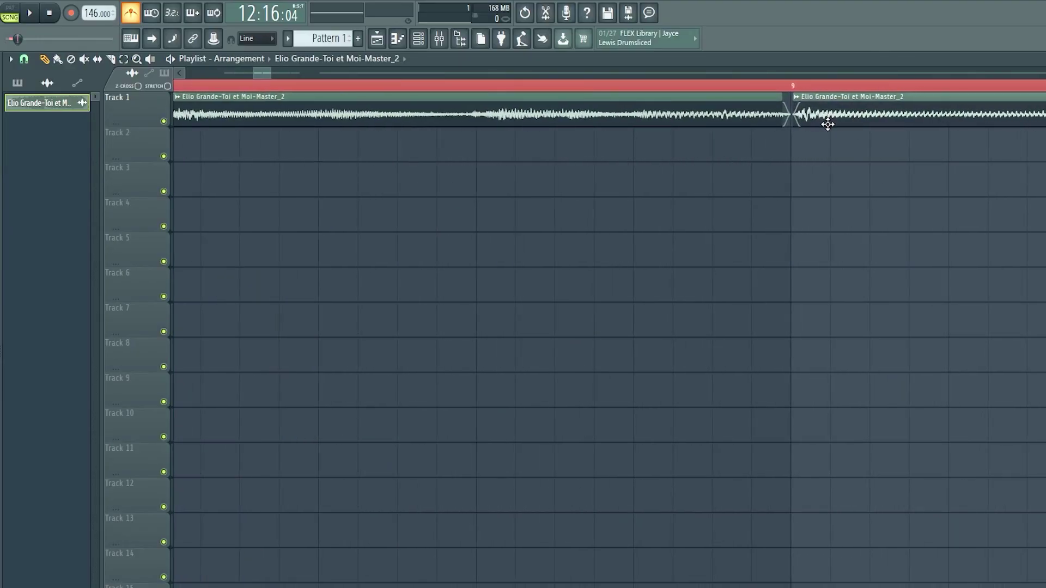
pyautogui.scroll(-2, 809, 104)
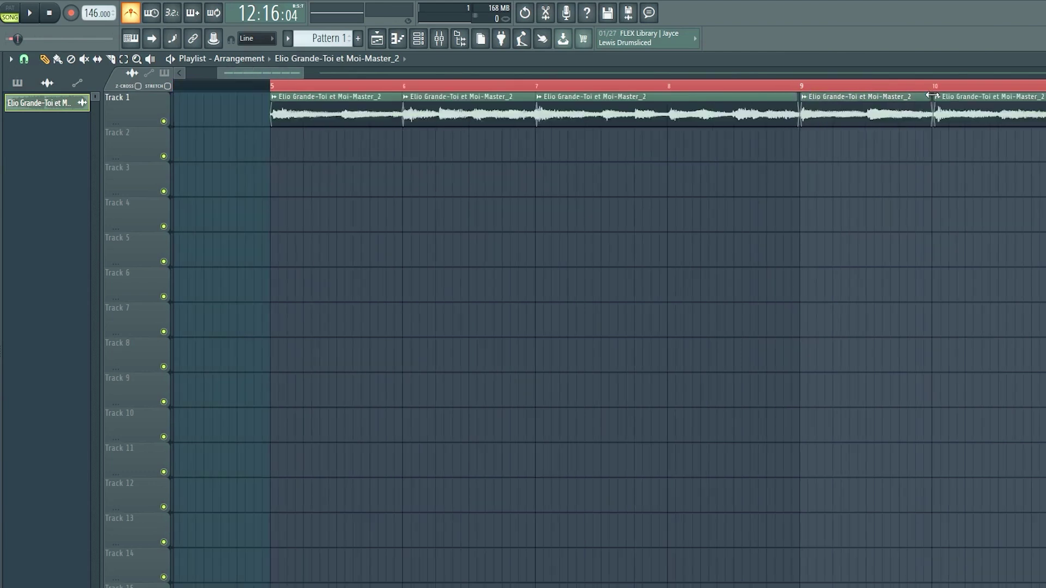
pyautogui.scroll(4, 987, 93)
pyautogui.scroll(-3, 872, 101)
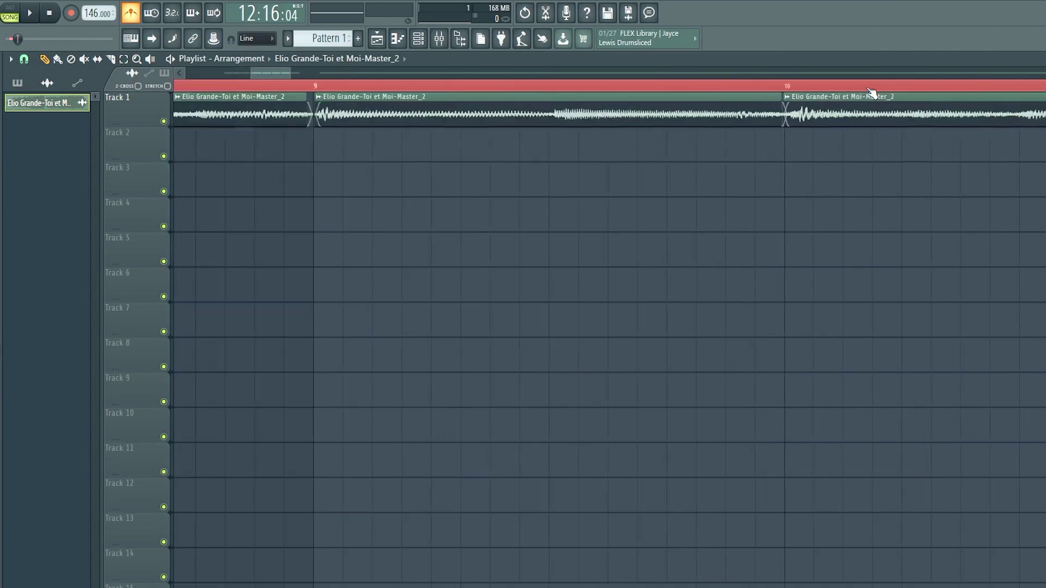
pyautogui.scroll(2, 866, 103)
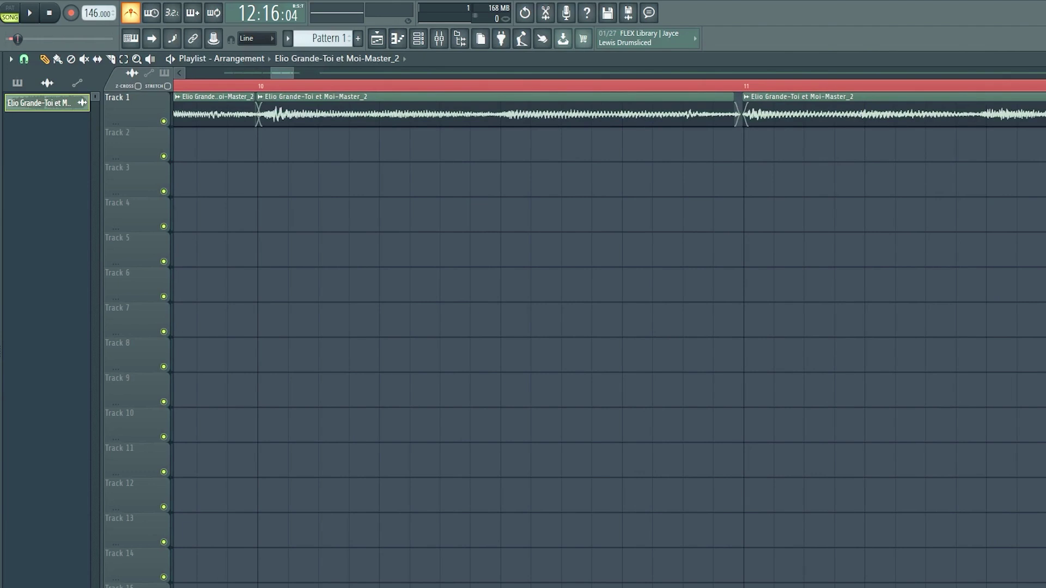
pyautogui.scroll(-3, 609, 332)
pyautogui.scroll(3, 546, 87)
pyautogui.press('space')
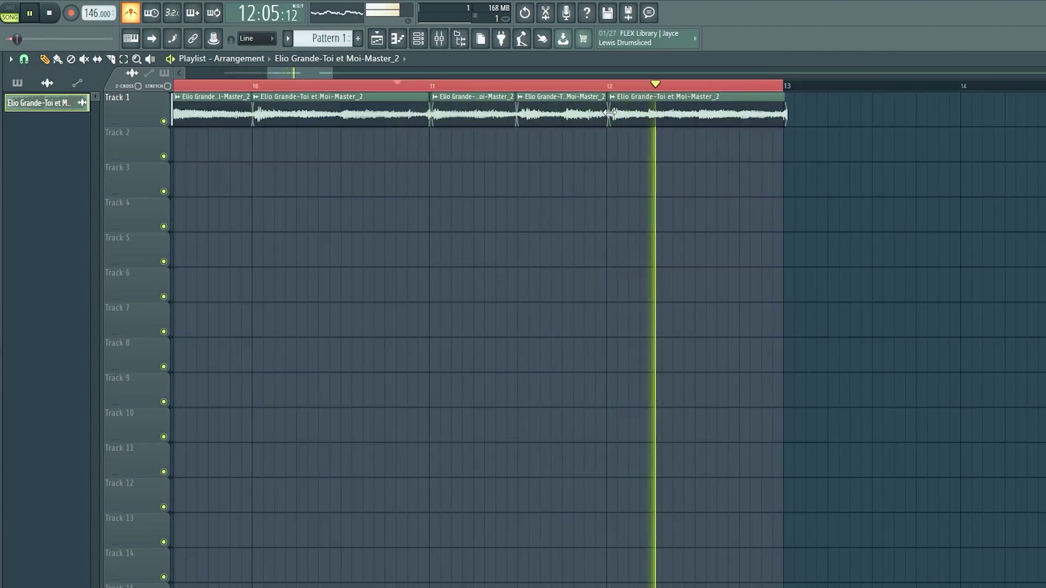
pyautogui.scroll(-4, 618, 96)
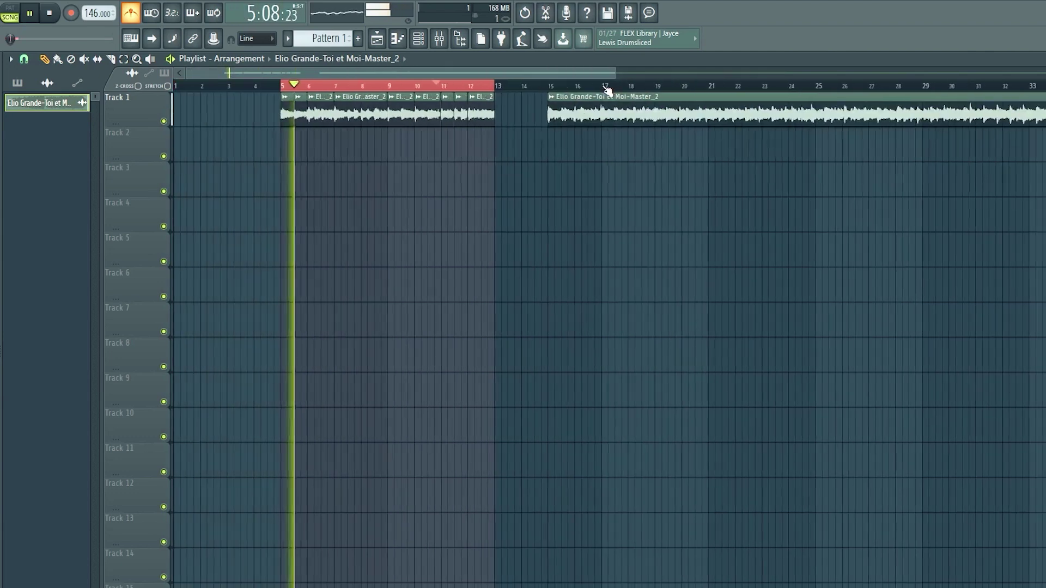
pyautogui.click(24, 59)
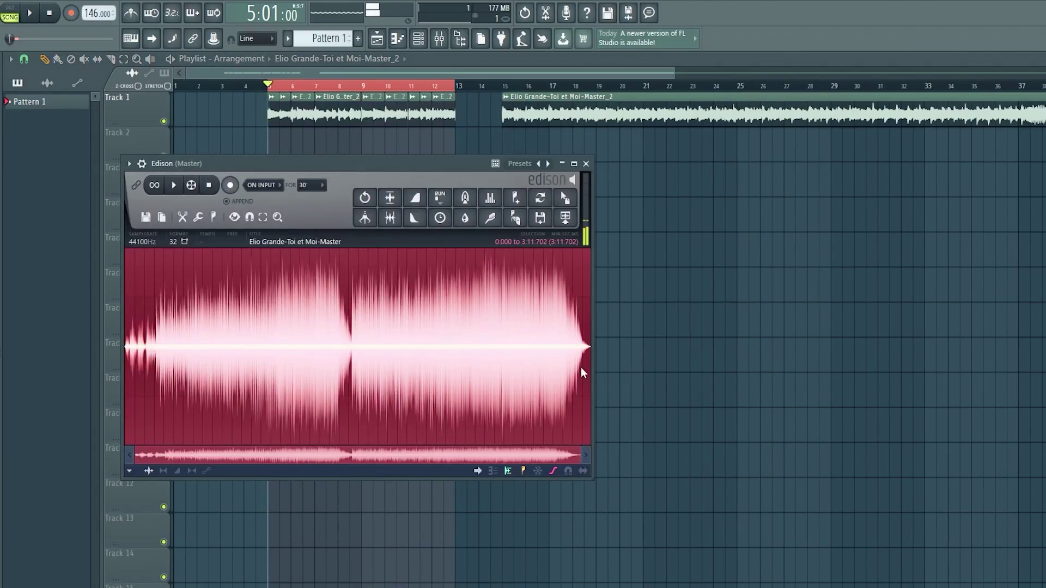
# Bring up Edison's sample file options menu
pyautogui.click(155, 222)
# Load THE SAMPLE from the 'sample fire yes' folder into Edison and mute Track 1
pyautogui.click(164, 248)
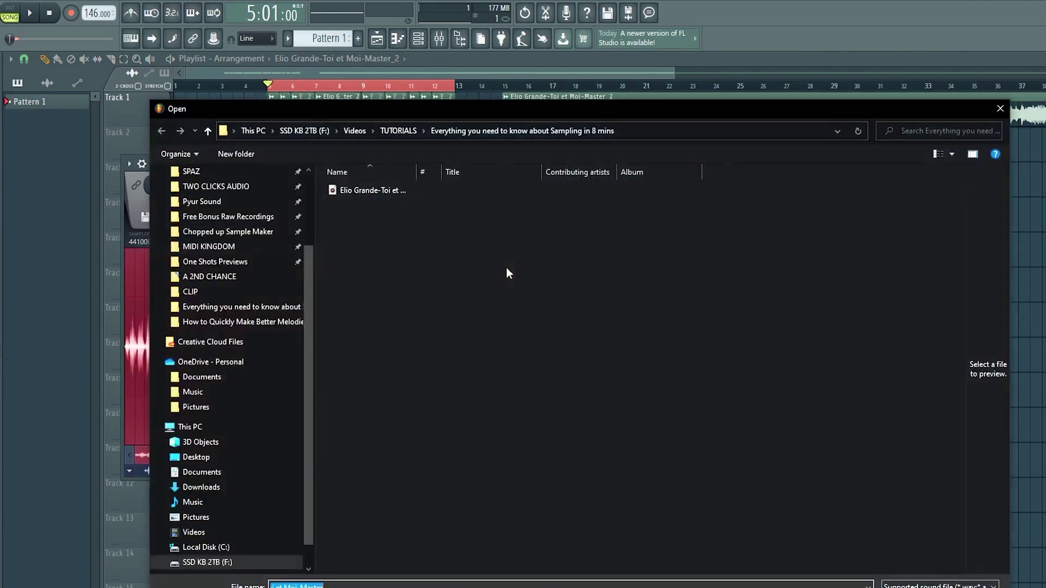
pyautogui.click(302, 197)
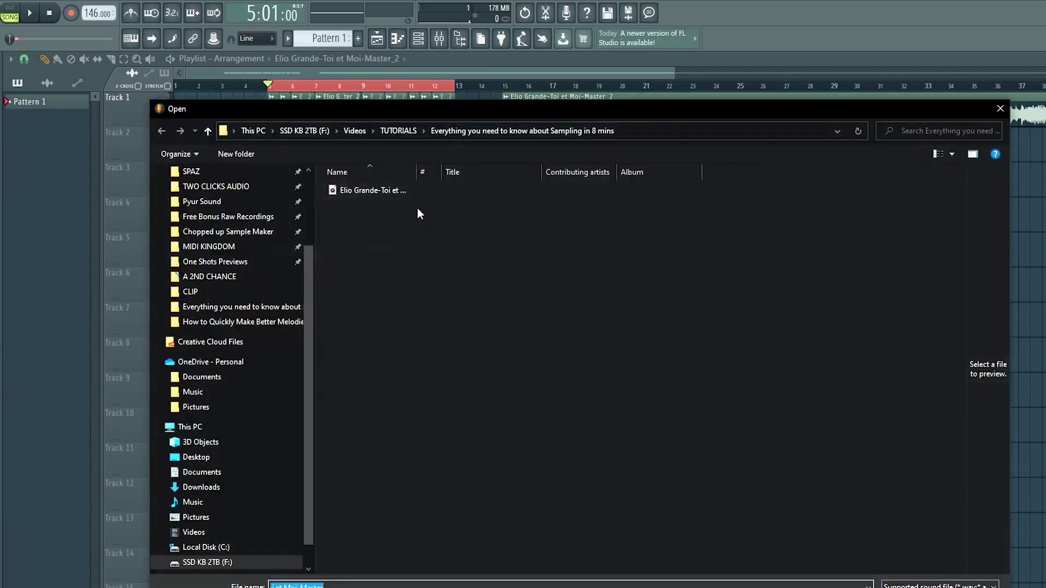
pyautogui.doubleClick(377, 190)
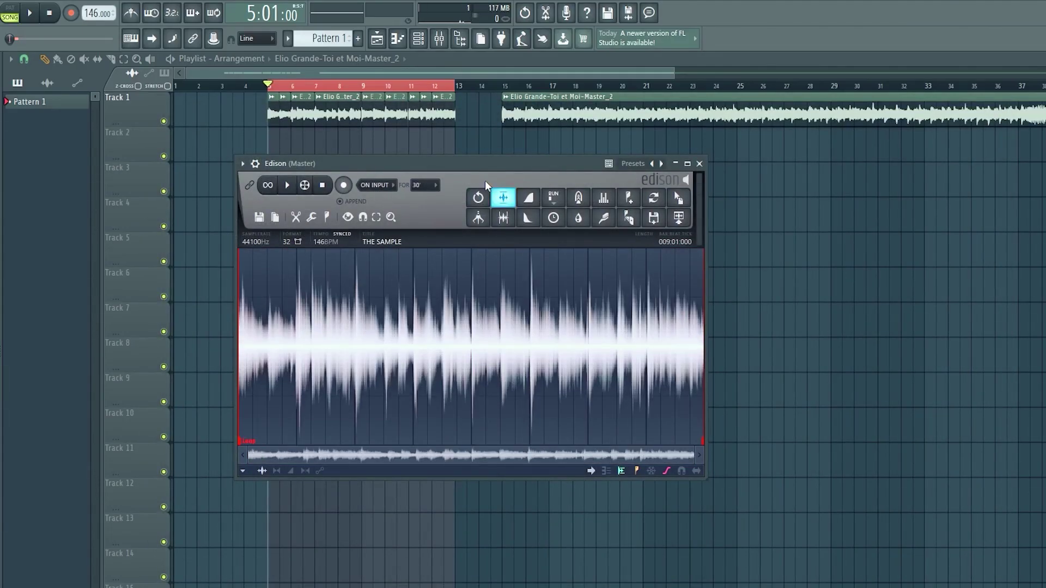
pyautogui.click(165, 122)
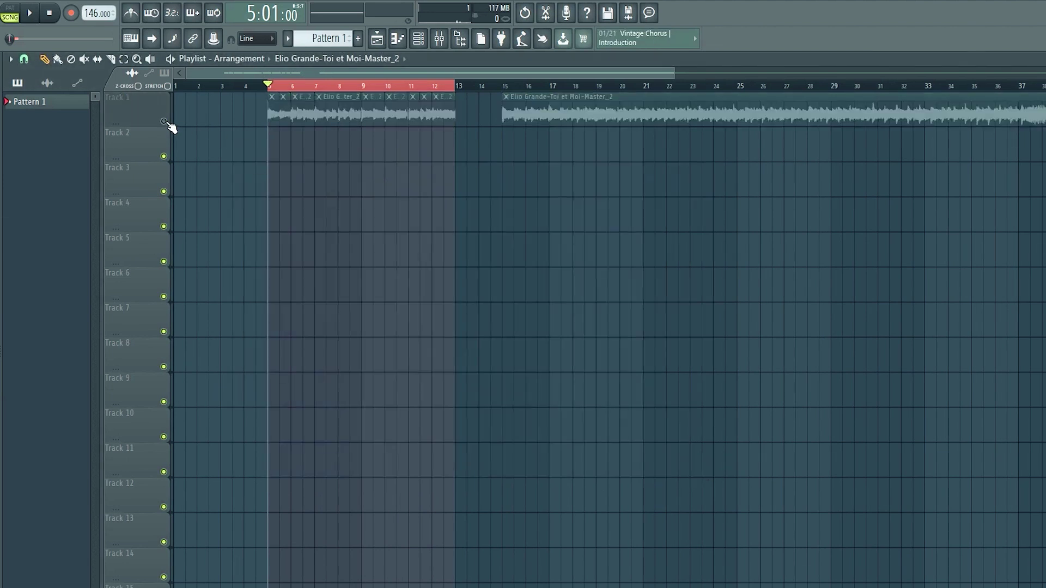
# Send THE SAMPLE – Loop_3 from the master's Edison onto Track 3 and preview it
pyautogui.click(438, 40)
pyautogui.click(908, 238)
pyautogui.click(260, 217)
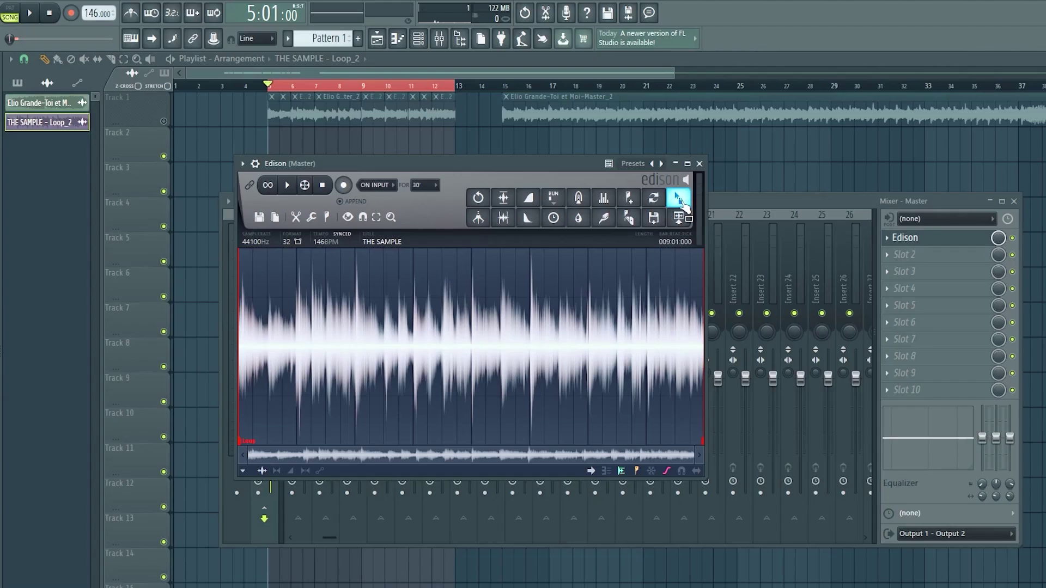
pyautogui.moveTo(675, 205); pyautogui.dragTo(324, 181)
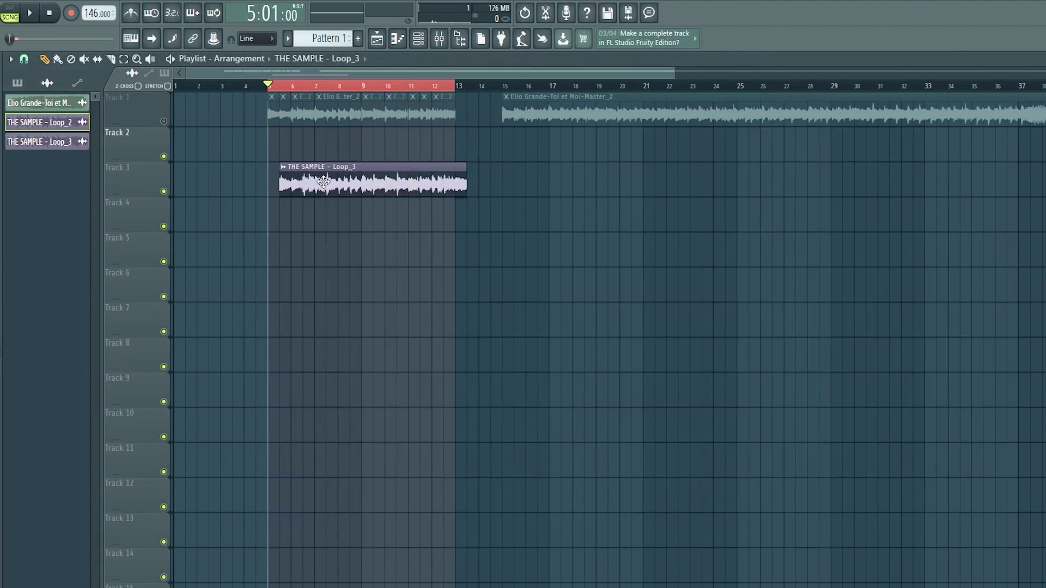
pyautogui.press('space')
pyautogui.doubleClick(316, 190)
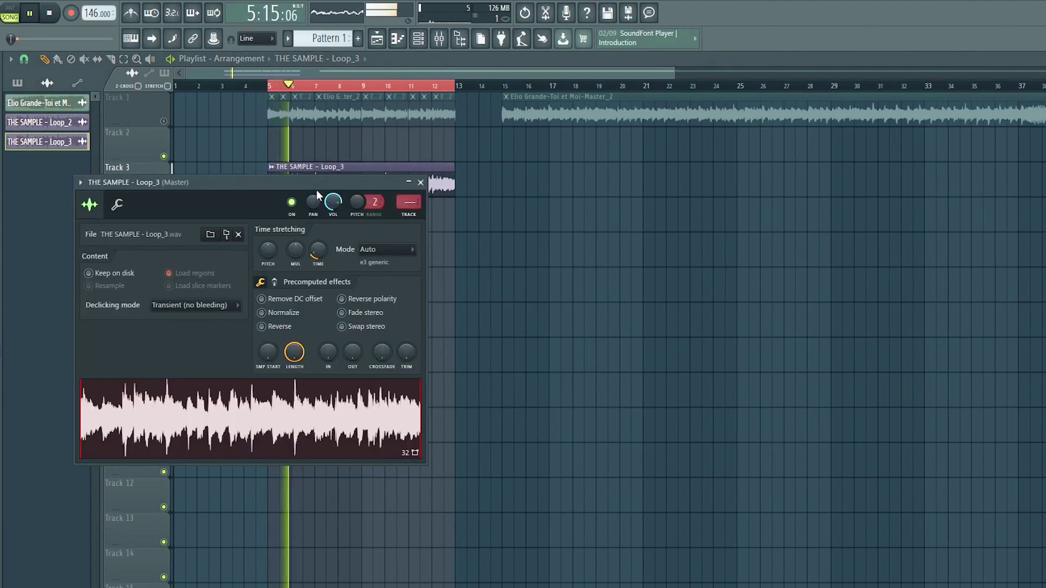
pyautogui.press('Escape')
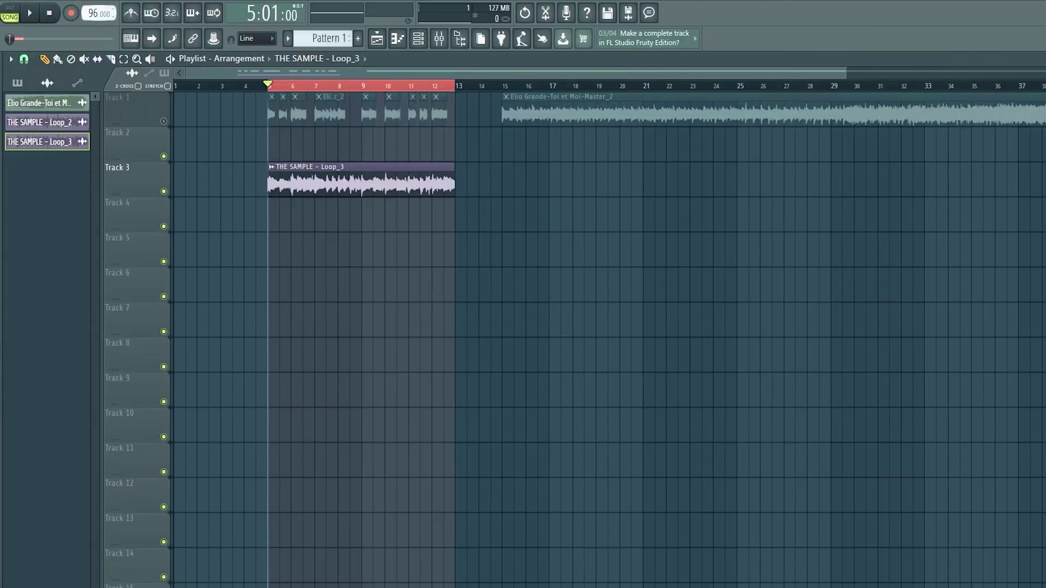
# Stretch all clips to the 95 BPM tempo and audition the Loop_3 clip at bar 5
pyautogui.press('Return')
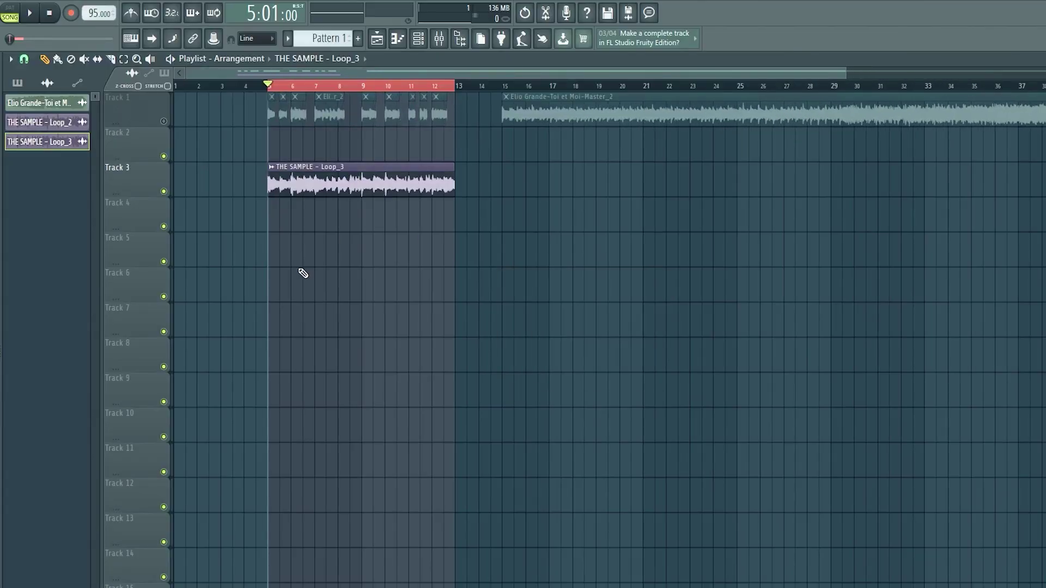
pyautogui.doubleClick(336, 183)
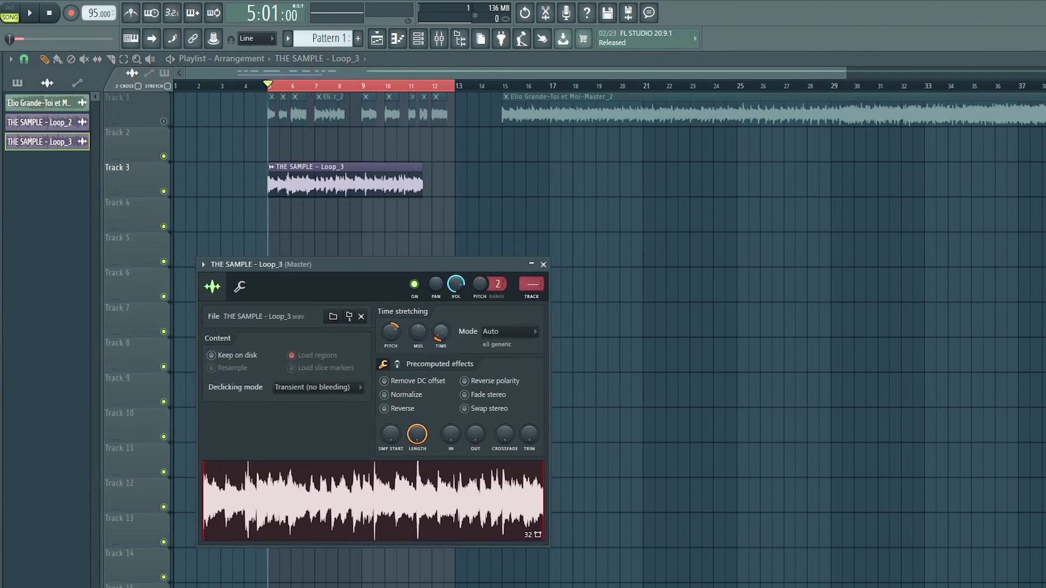
pyautogui.press('pageup')
pyautogui.press('space')
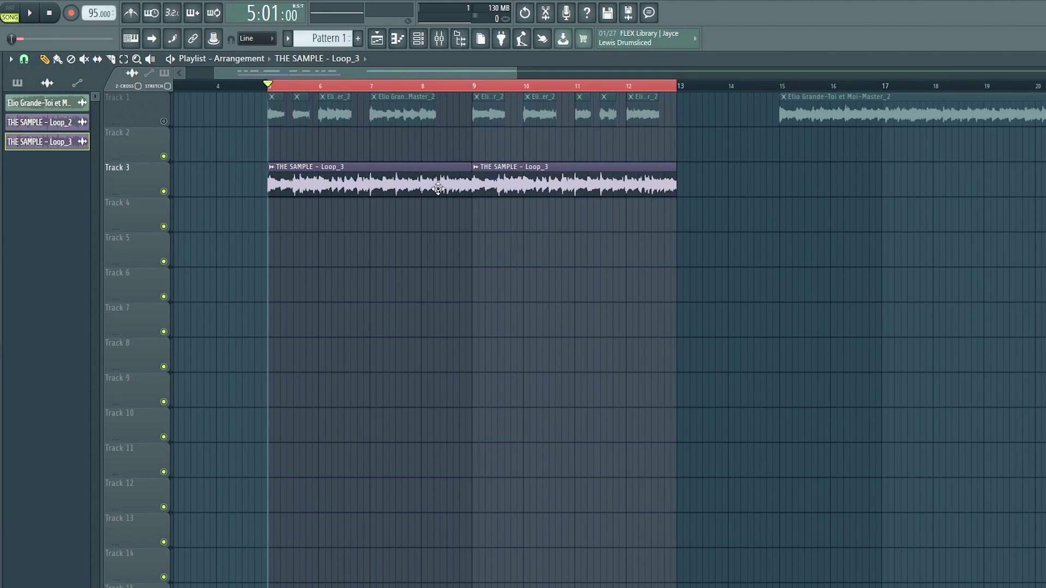
# Try a second Loop_3 copy at bar 9, then remove it, leaving one clip over bars 5–9
pyautogui.hotkey('ctrl', 'z')
pyautogui.doubleClick(422, 176)
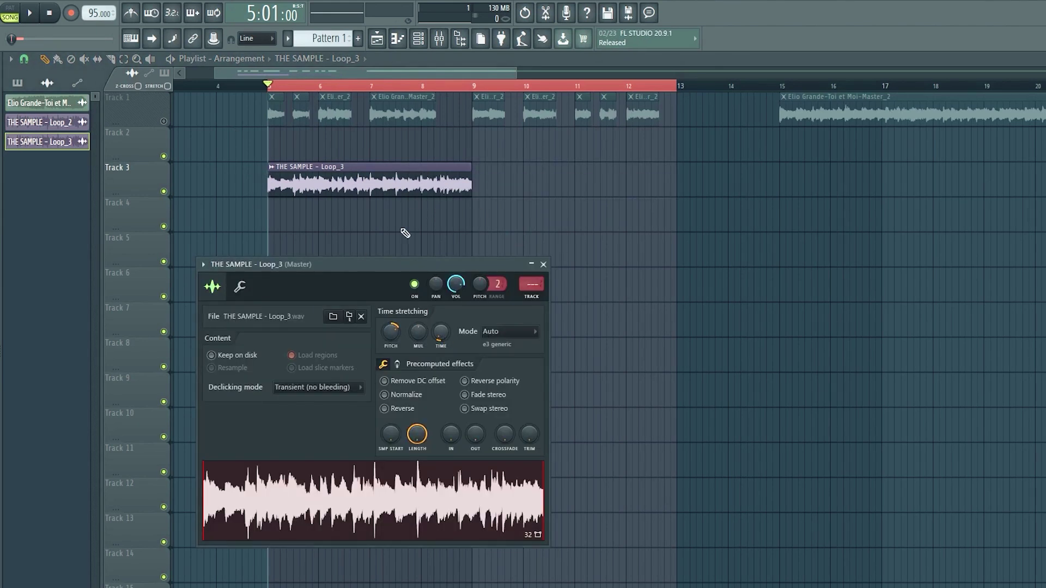
pyautogui.press('Escape')
pyautogui.press('space')
pyautogui.moveTo(376, 182); pyautogui.dragTo(579, 190)
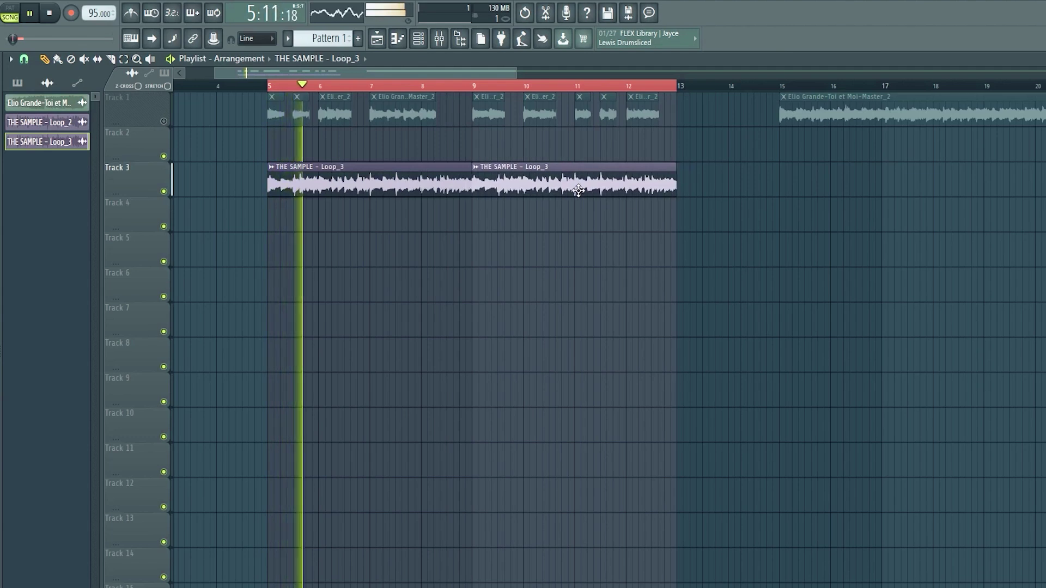
pyautogui.hotkey('ctrl', 'z')
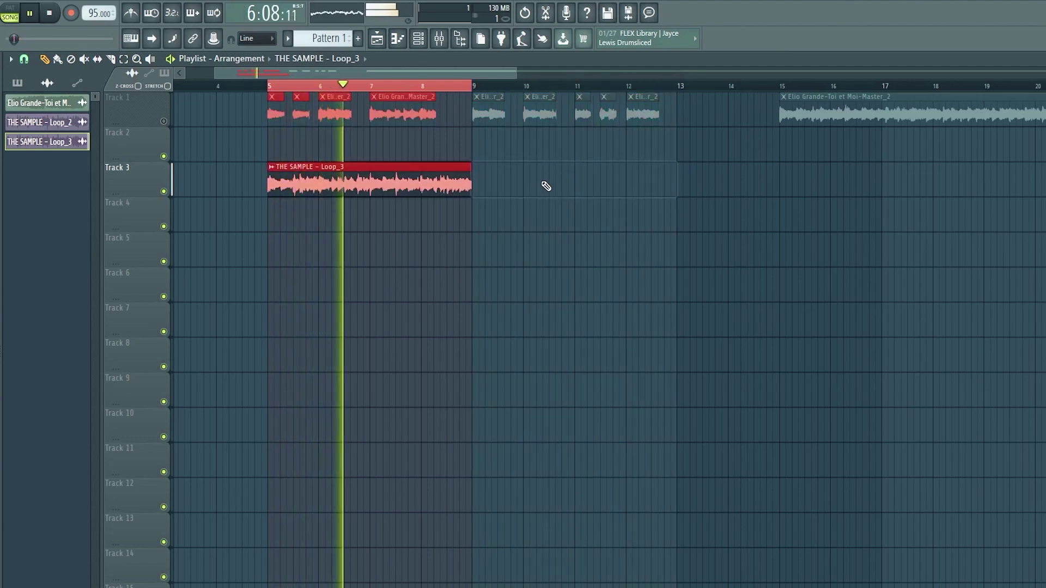
pyautogui.click(507, 218)
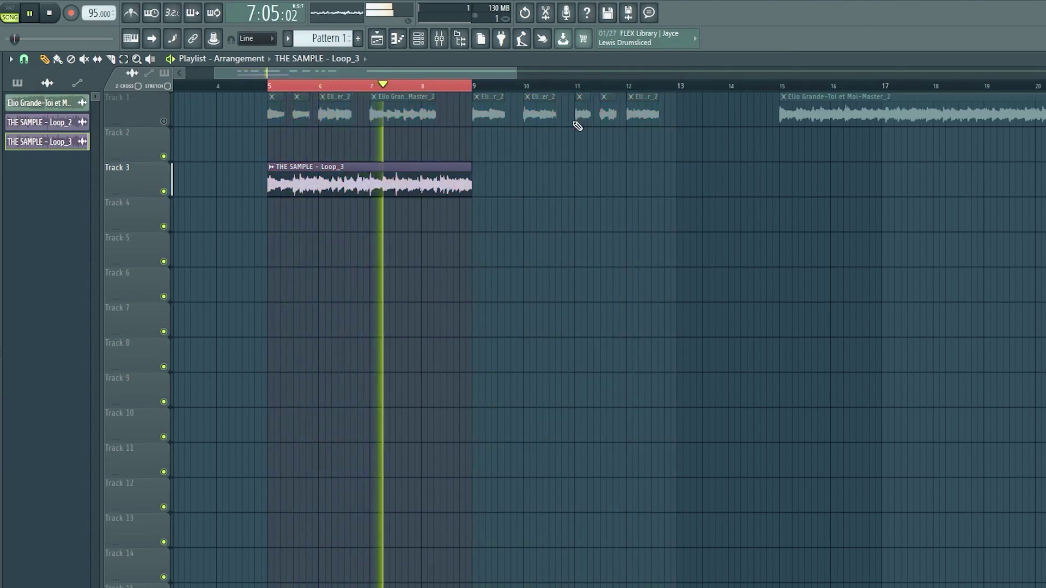
pyautogui.scroll(-3, 443, 93)
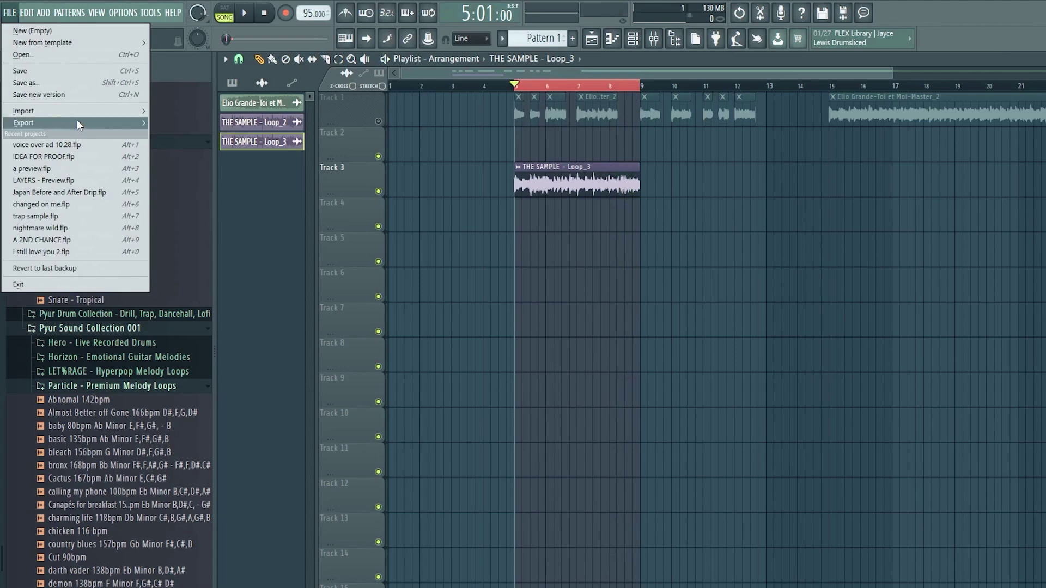
# Export the four-bar selection as the WAV file THE SAMPLE 95 bpm
pyautogui.moveTo(77, 121)
pyautogui.click(194, 130)
pyautogui.press('Return')
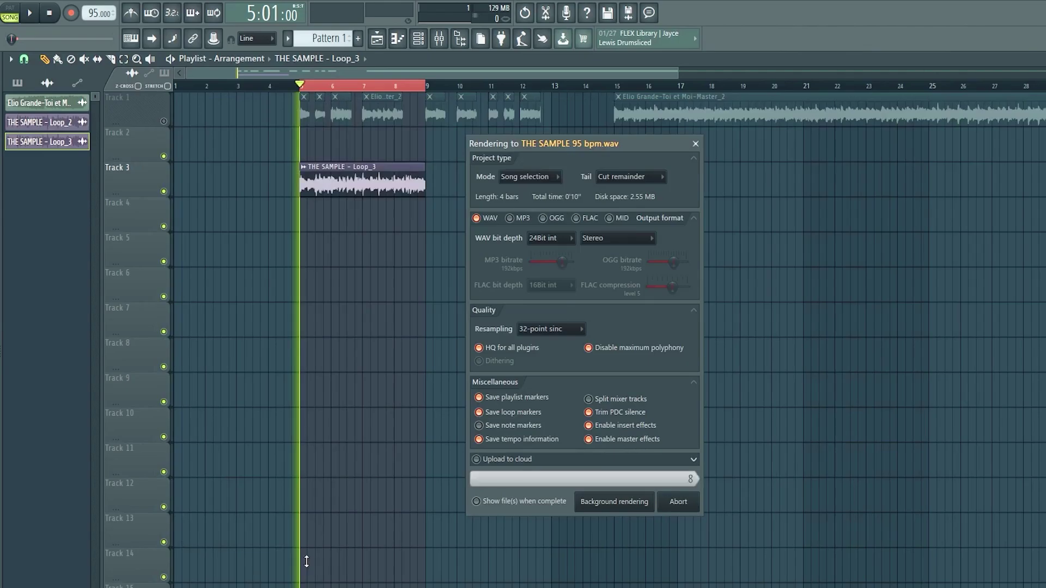
# Load THE SAMPLE 95 bpm from disk into Edison
pyautogui.click(259, 217)
pyautogui.click(262, 250)
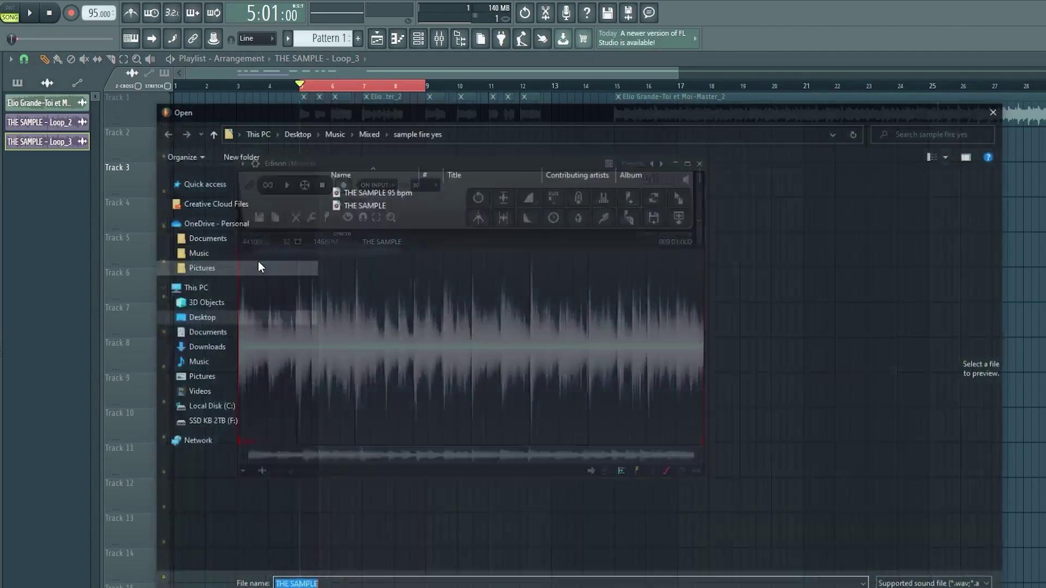
pyautogui.click(348, 191)
pyautogui.doubleClick(348, 193)
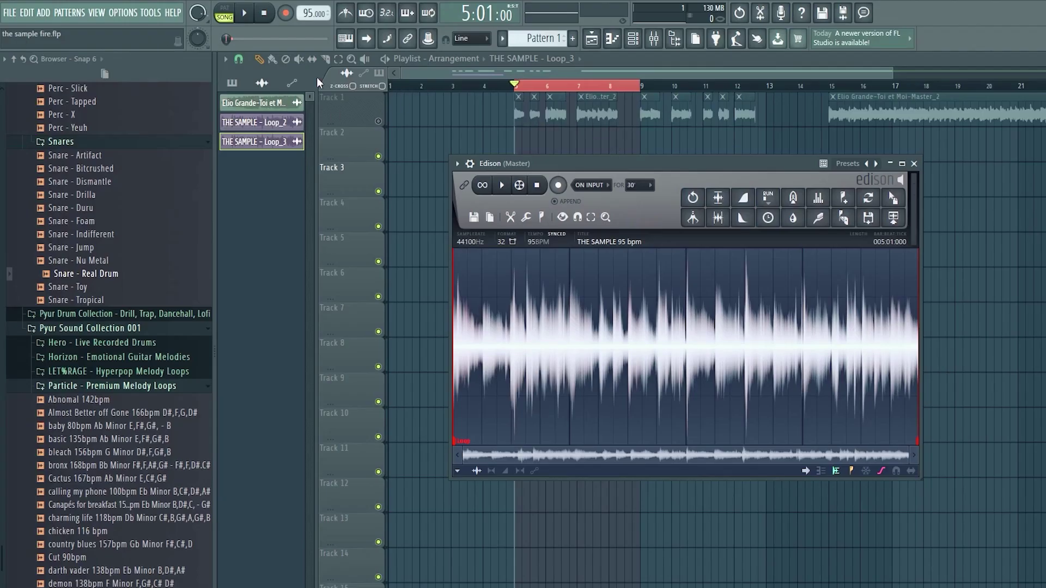
pyautogui.click(41, 20)
# Drag the 95 bpm sample from Edison into a new Fruity Slicer channel
pyautogui.click(42, 21)
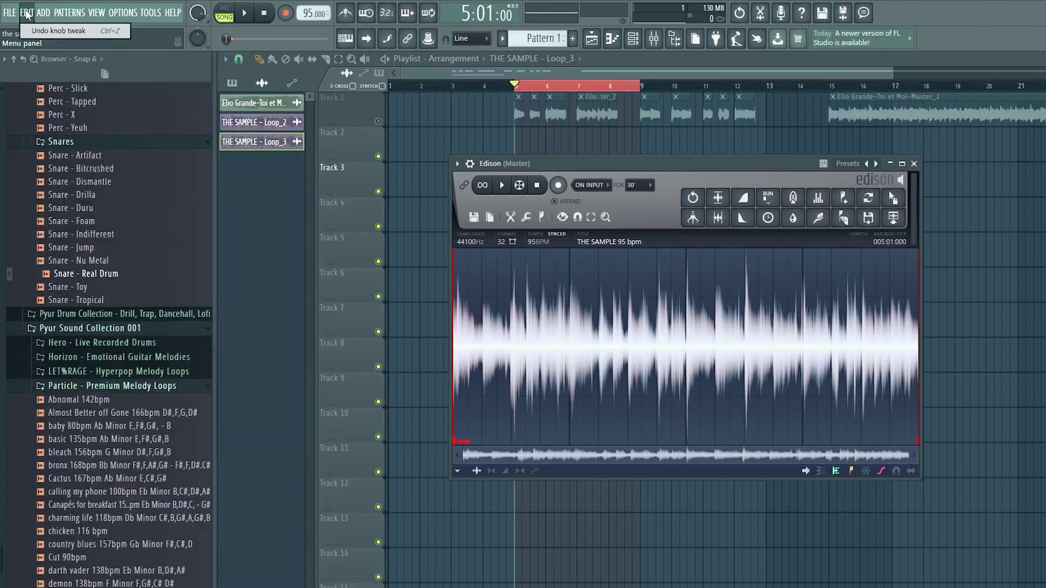
pyautogui.click(44, 21)
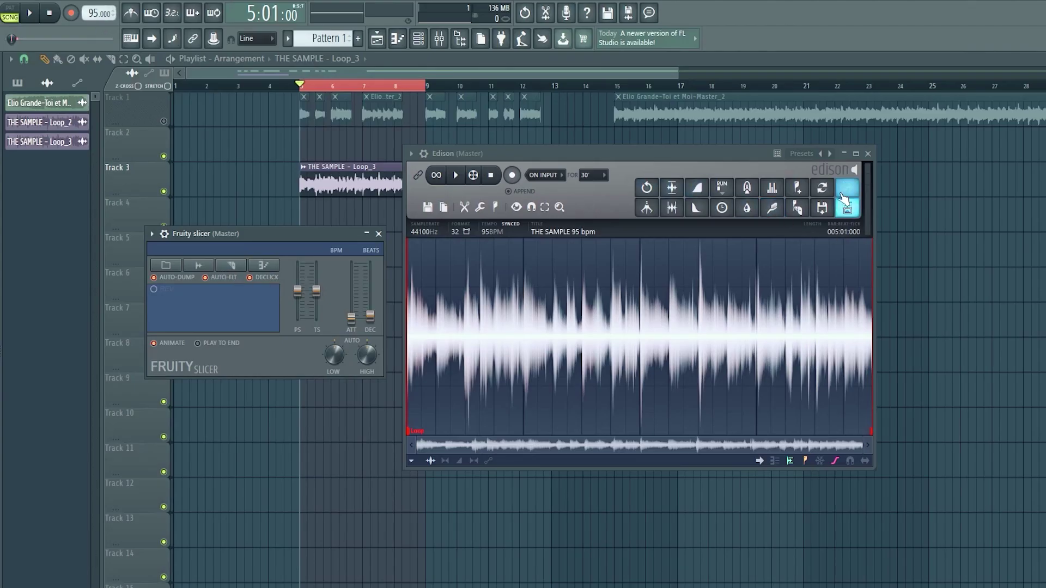
pyautogui.moveTo(849, 191); pyautogui.dragTo(691, 246)
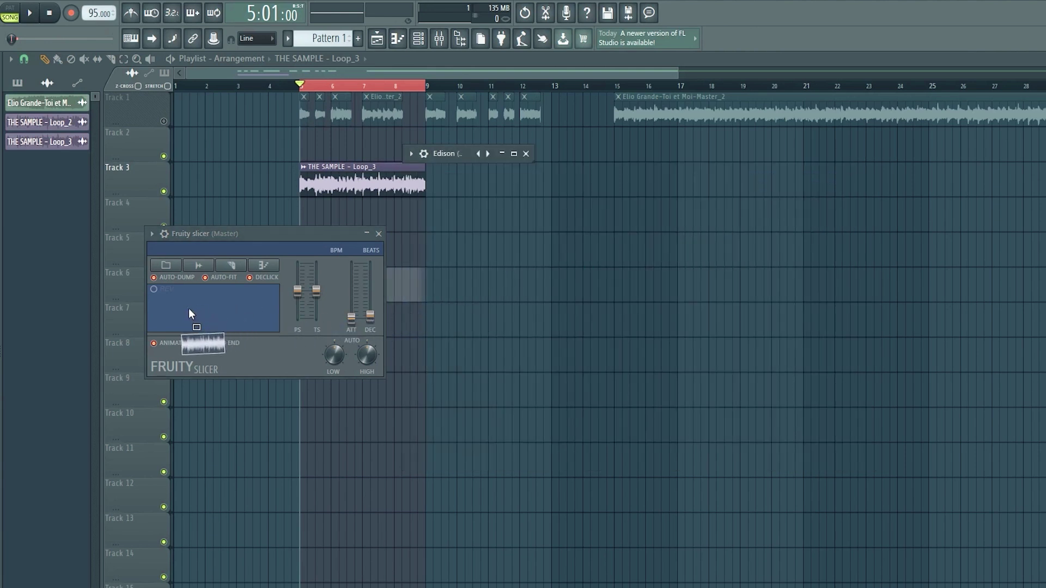
pyautogui.moveTo(188, 309); pyautogui.dragTo(187, 309)
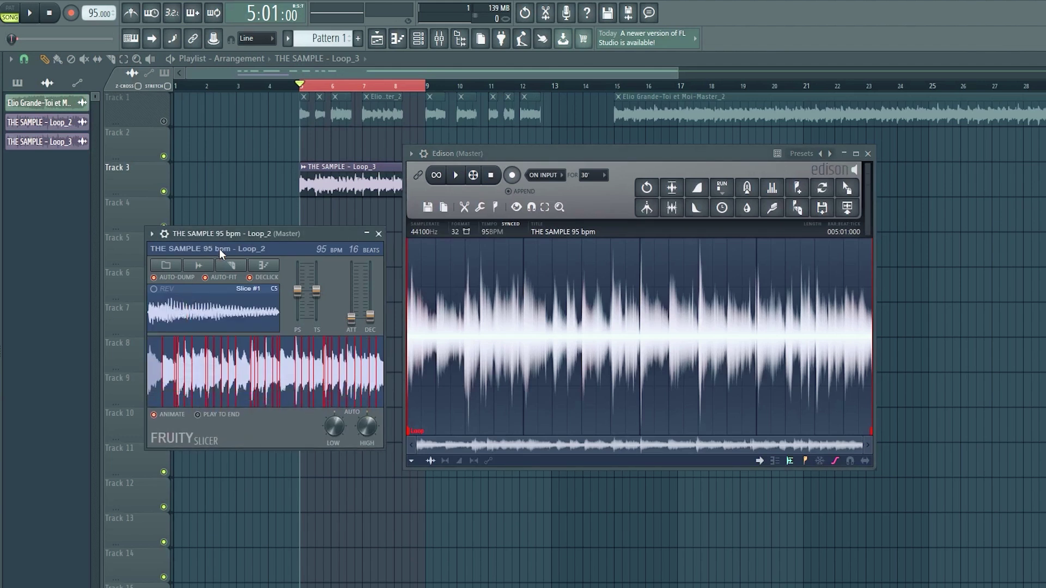
pyautogui.click(869, 153)
pyautogui.moveTo(190, 233); pyautogui.dragTo(387, 194)
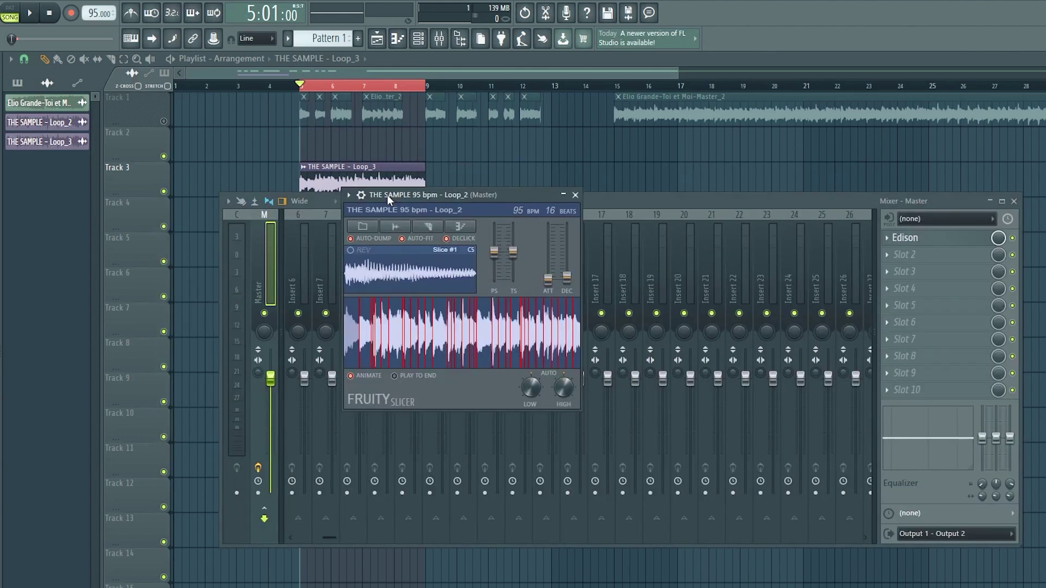
# Slice the sample evenly on every beat, giving 16 beat slices
pyautogui.click(430, 227)
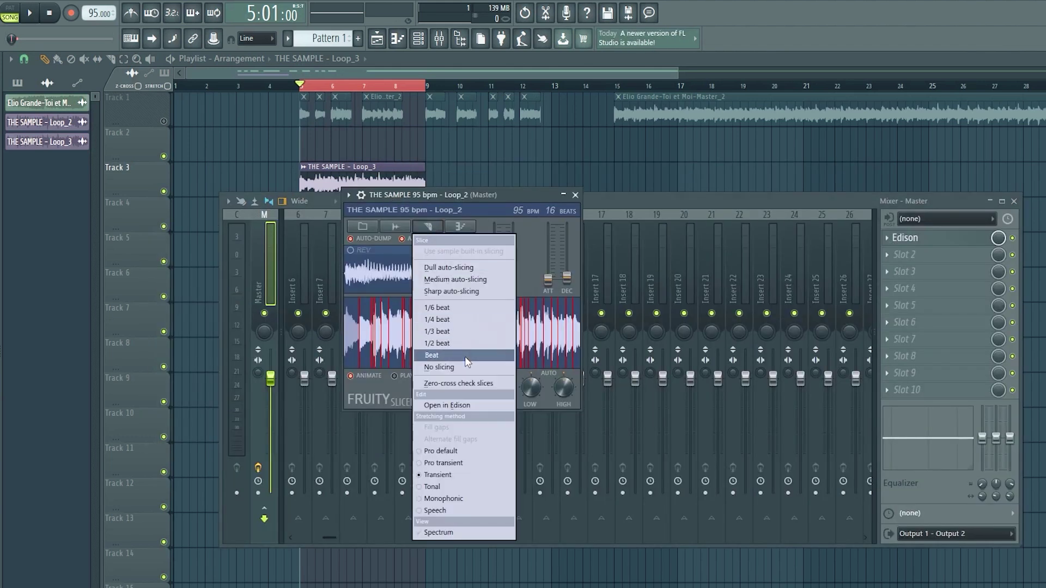
pyautogui.click(466, 355)
pyautogui.click(360, 195)
pyautogui.click(358, 197)
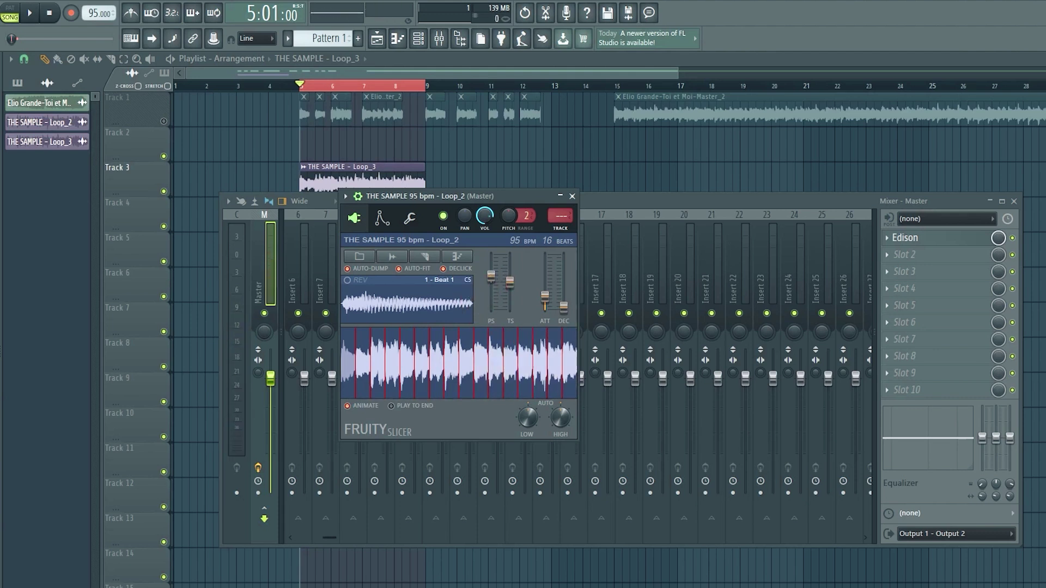
pyautogui.click(499, 285)
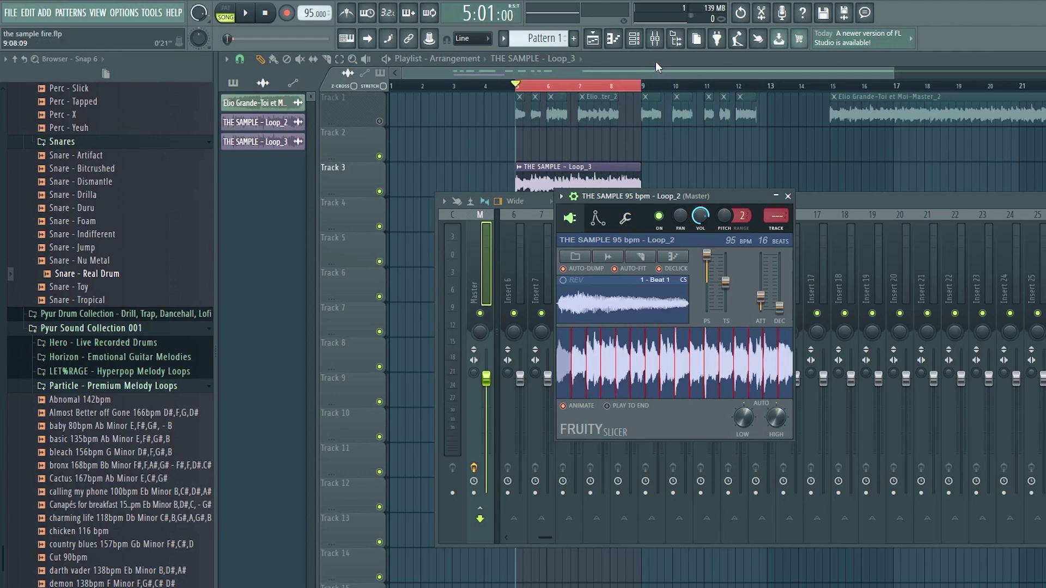
pyautogui.click(561, 362)
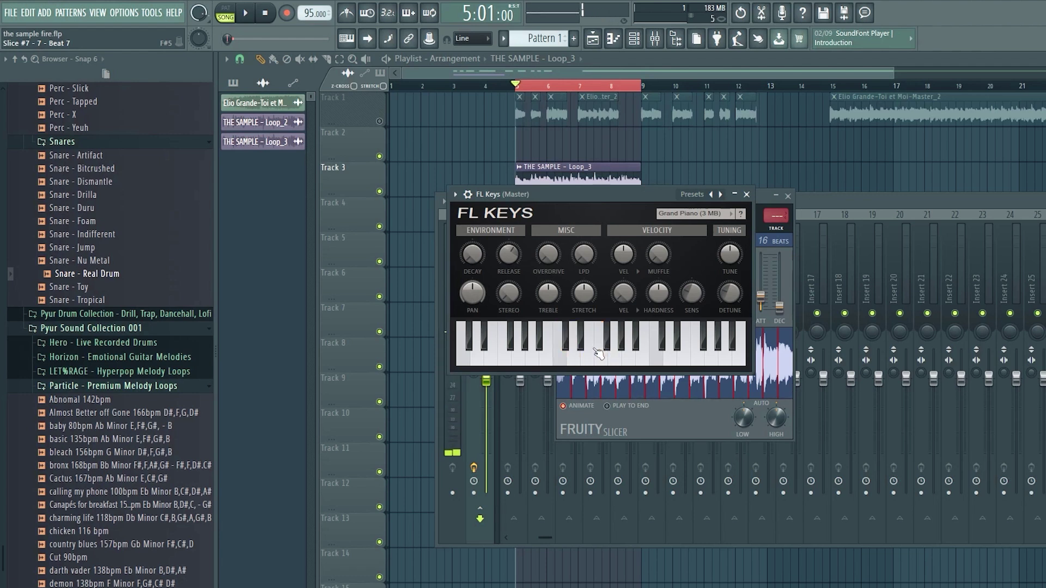
# Close the FL Keys instrument window
pyautogui.press('Escape')
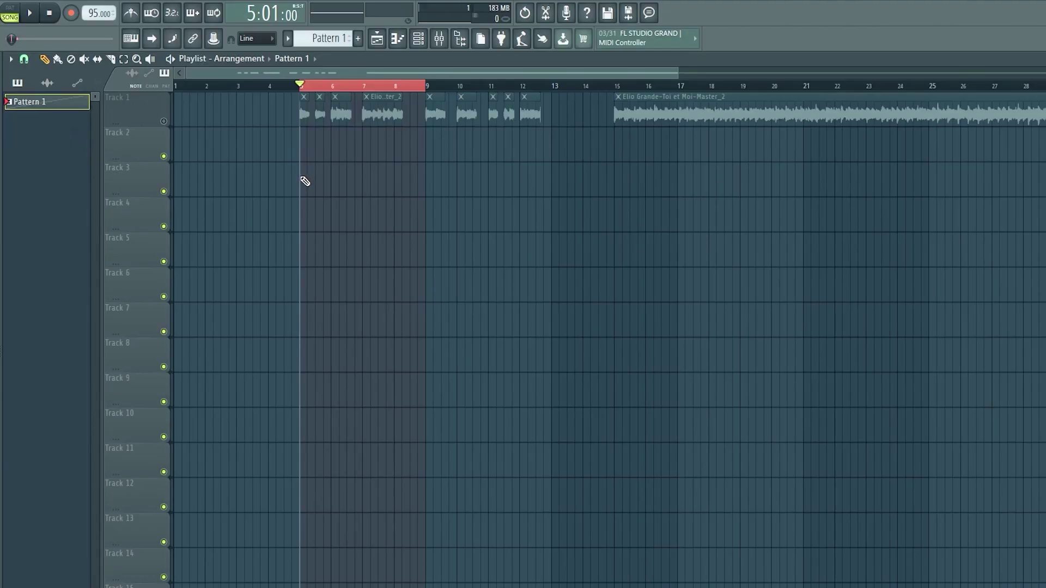
# Place Pattern 1 on Track 3 at bar 5 and open the sliced sample's piano roll
pyautogui.click(304, 180)
pyautogui.click(419, 40)
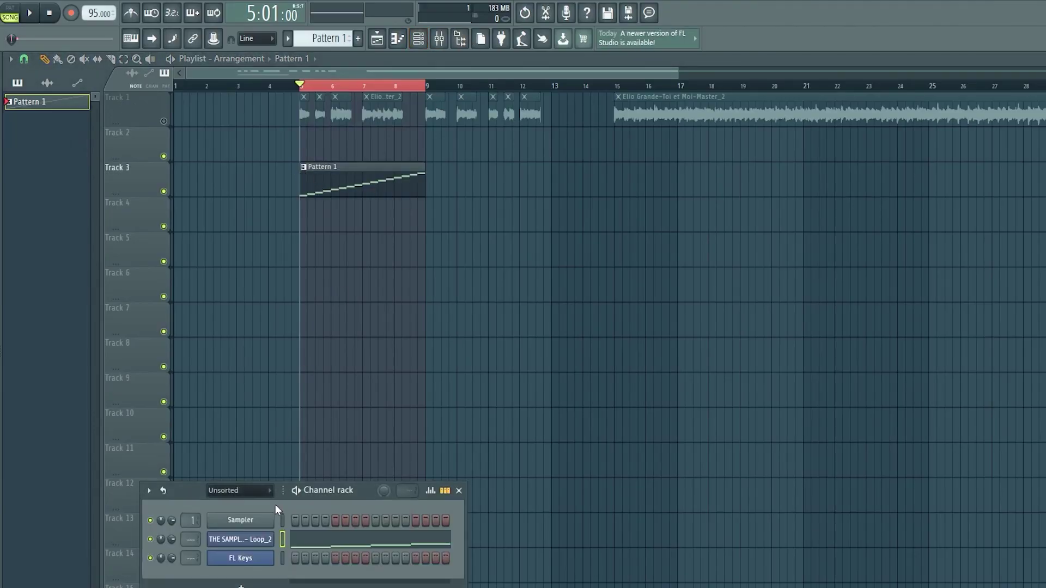
pyautogui.click(332, 545)
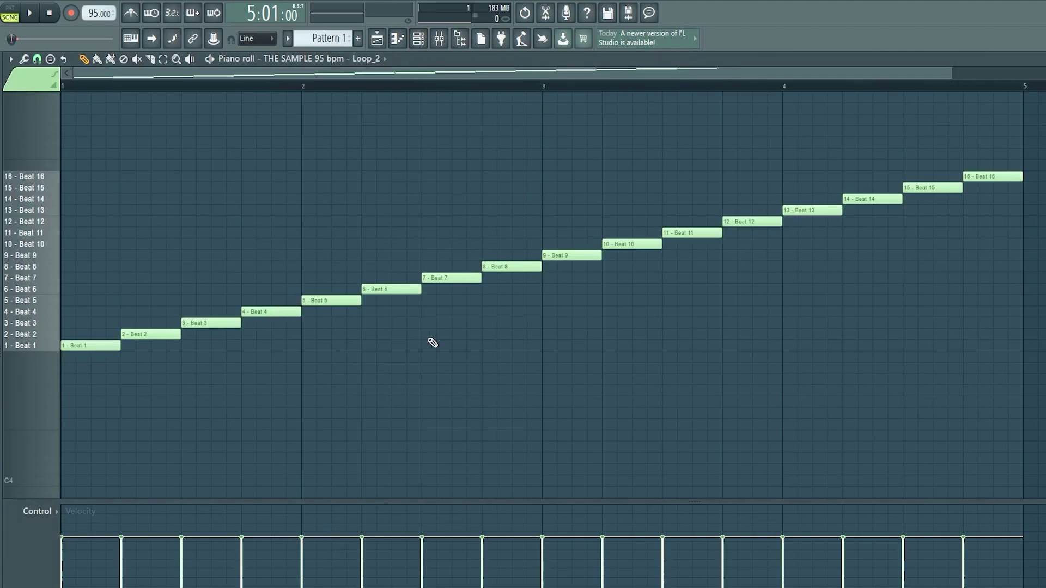
pyautogui.press('space')
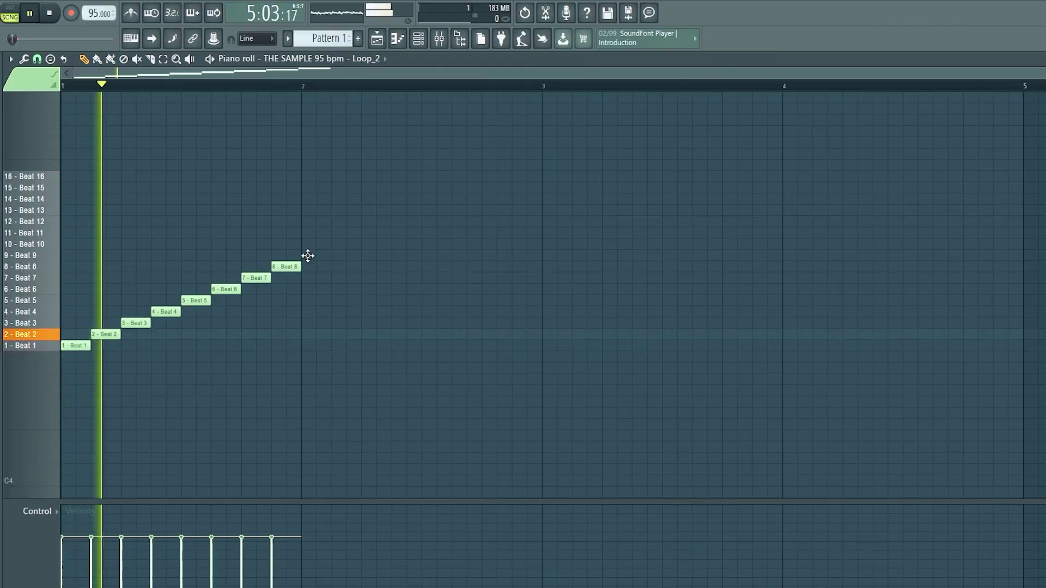
# Pencil in slice notes Beat 9 through Beat 16 as a rising staircase
pyautogui.click(310, 255)
pyautogui.click(341, 245)
pyautogui.click(371, 233)
pyautogui.click(396, 222)
pyautogui.click(426, 211)
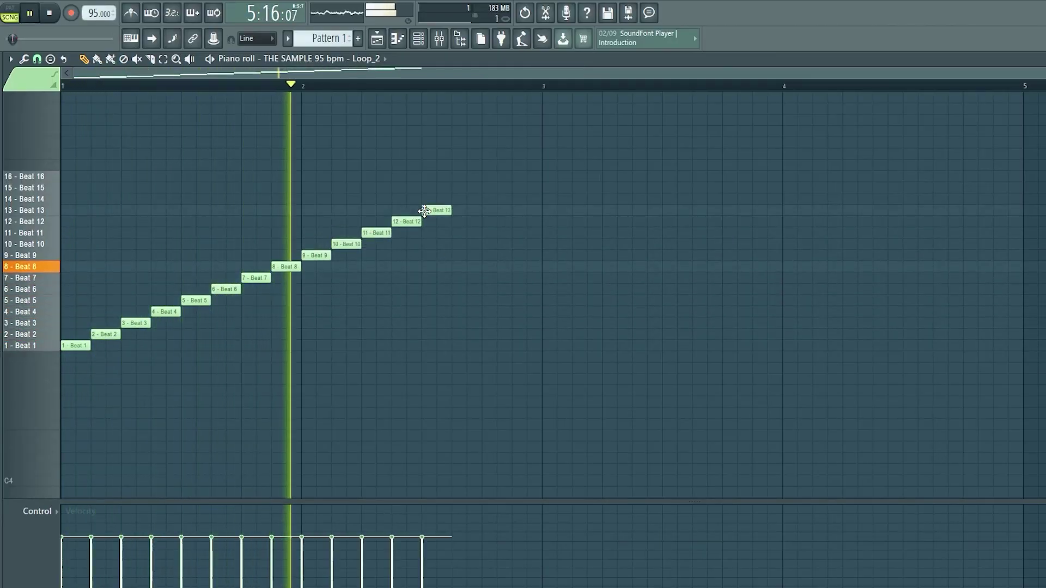
pyautogui.click(456, 198)
pyautogui.click(486, 187)
pyautogui.click(514, 176)
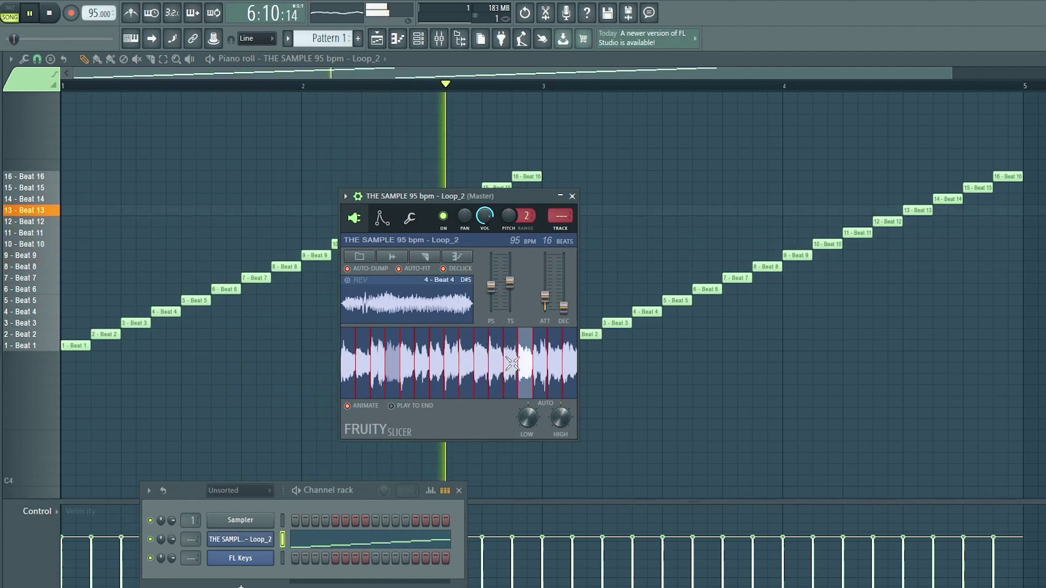
# Set a Fruity Slicer slice to play reversed, audition it, and add an extra Beat 14 note
pyautogui.click(349, 280)
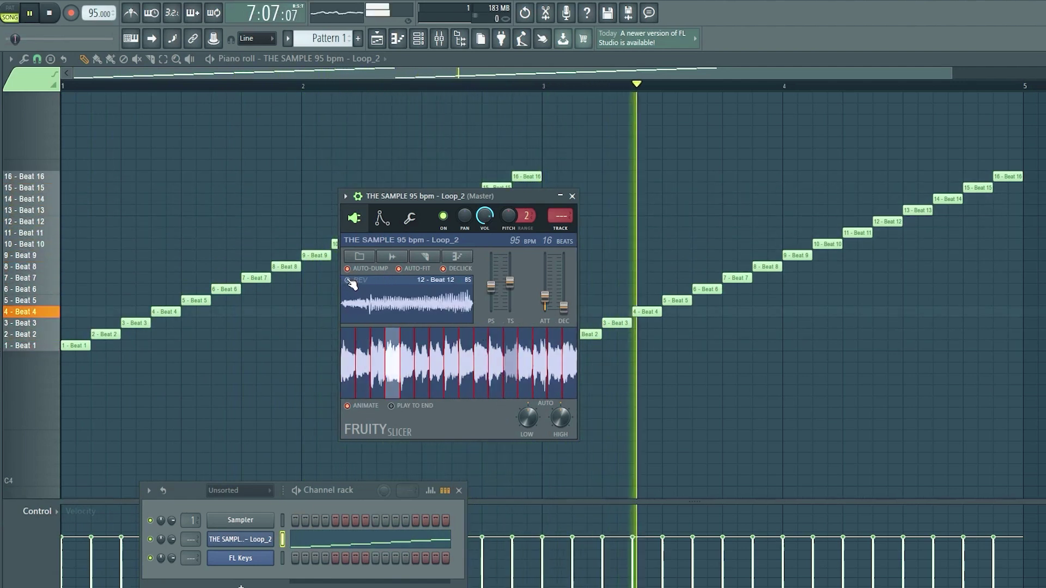
pyautogui.press('space')
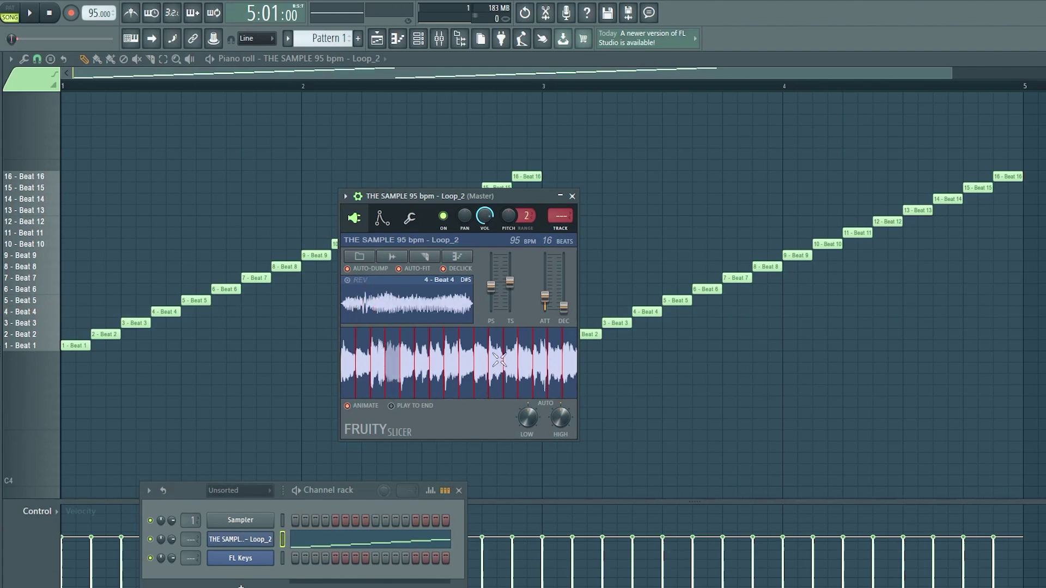
pyautogui.press('space')
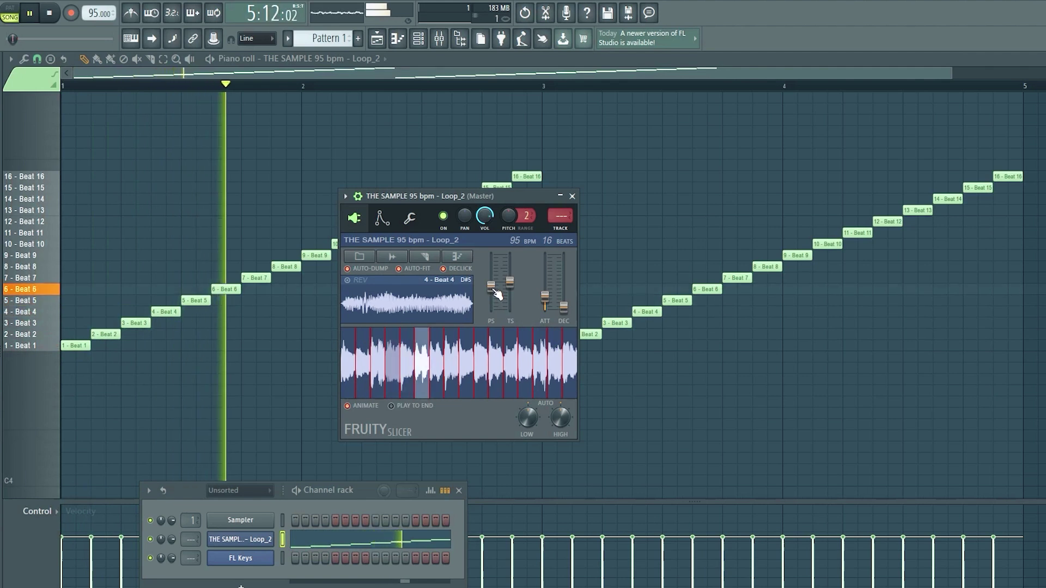
pyautogui.click(468, 200)
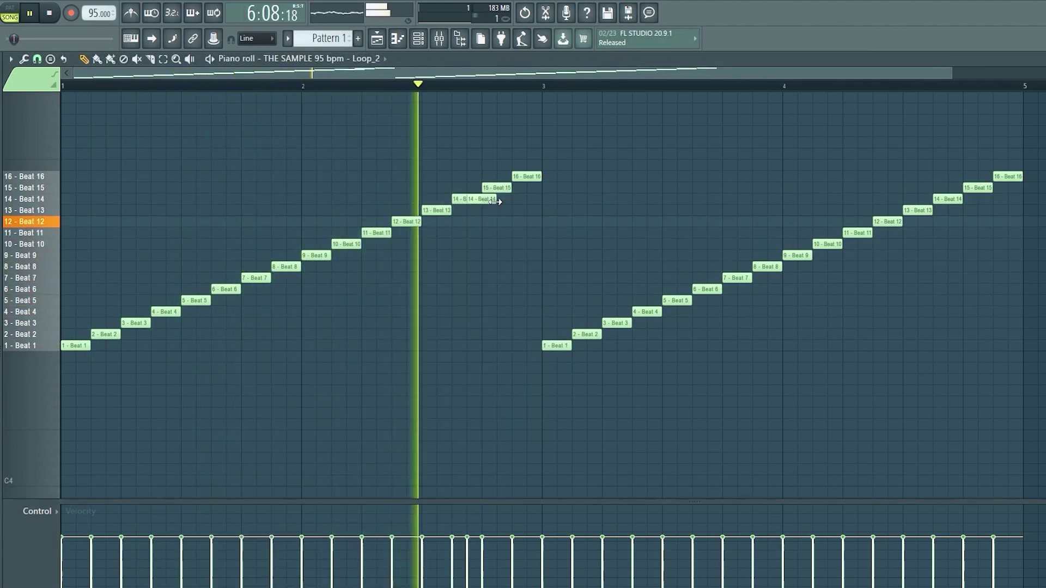
# Copy the selected slice notes across into bars 3–4 while playing the pattern
pyautogui.click(439, 38)
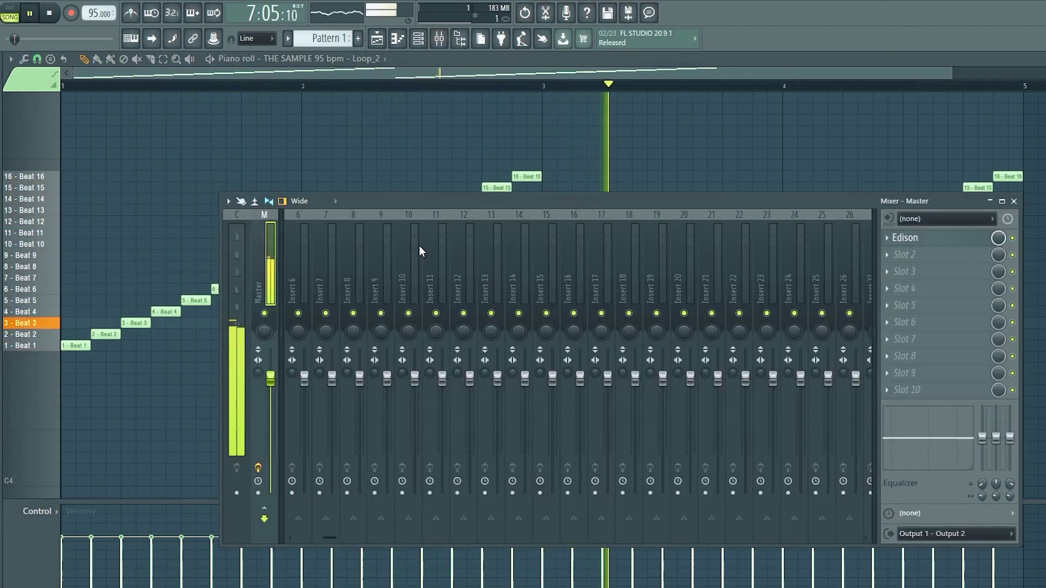
pyautogui.press('F9')
pyautogui.press('F6')
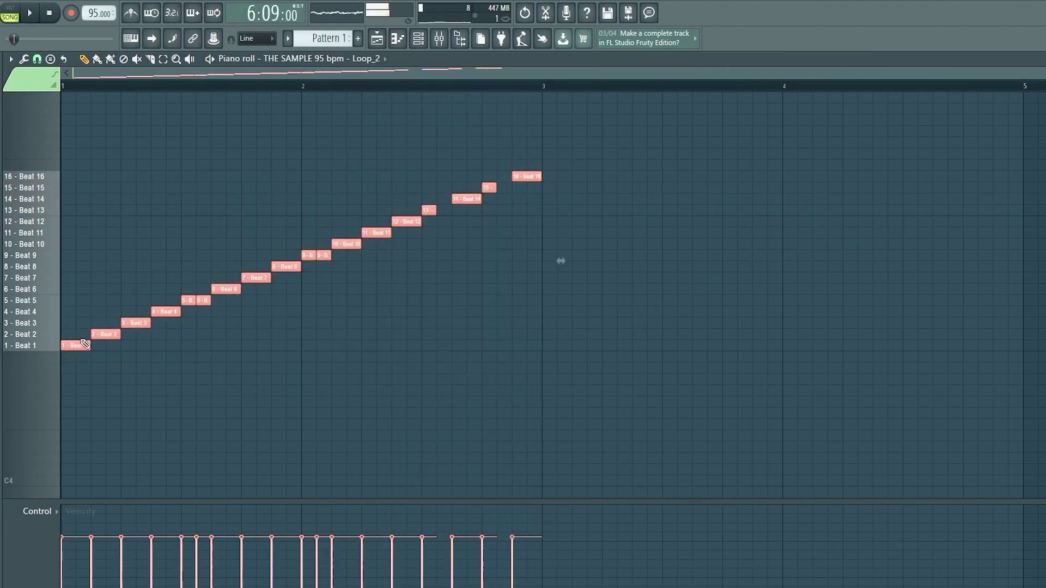
pyautogui.press('space')
pyautogui.moveTo(84, 345); pyautogui.dragTo(548, 357)
pyautogui.hotkey('ctrl', 'd')
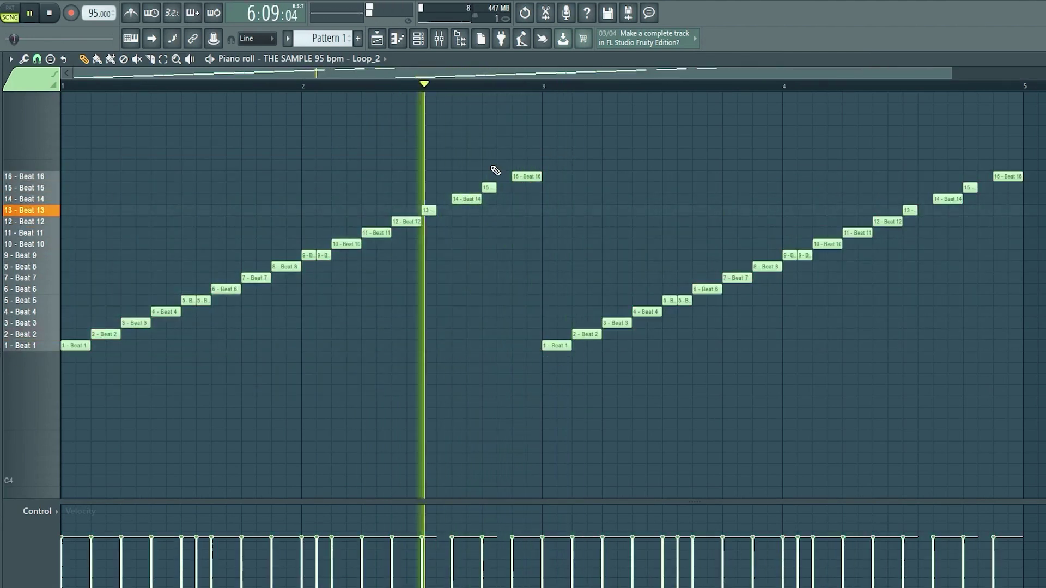
pyautogui.press('F6')
pyautogui.press('F9')
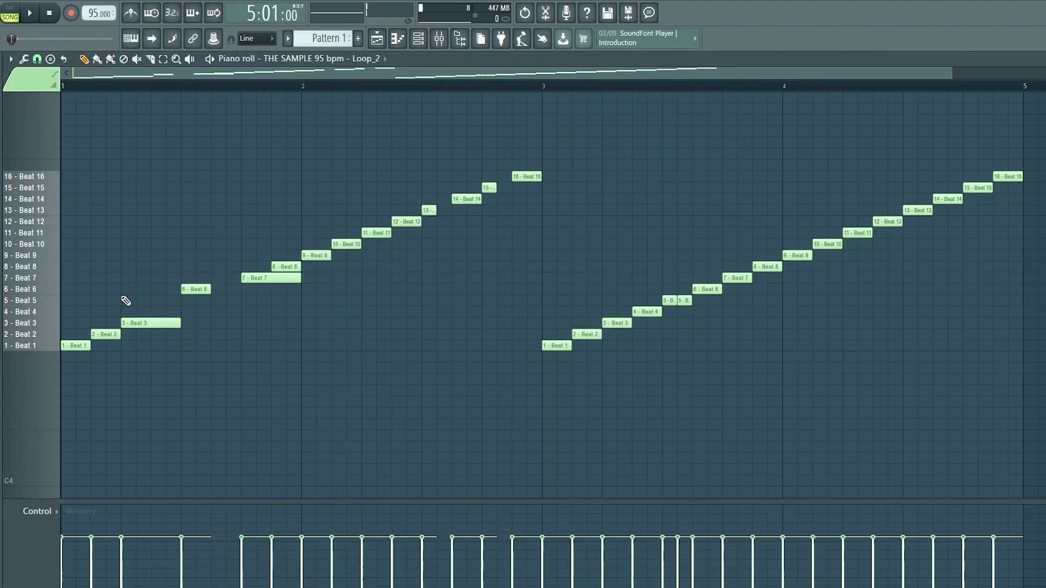
# Set snapping to Line and move the Beat 14 note down to a lower slice
pyautogui.moveTo(1041, 116); pyautogui.dragTo(59, 360)
pyautogui.hotkey('ctrl', 'd')
pyautogui.click(37, 59)
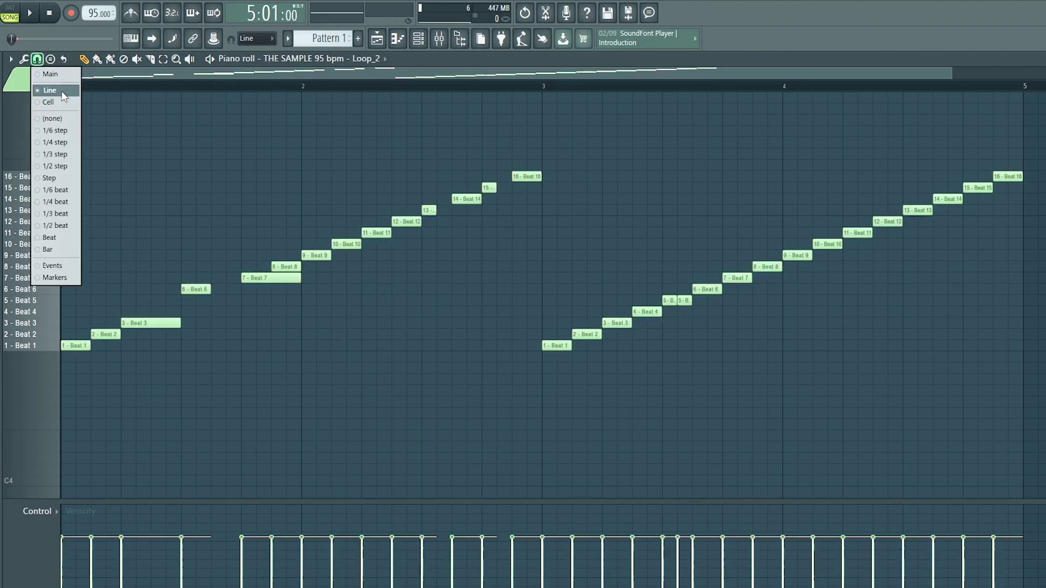
pyautogui.click(63, 94)
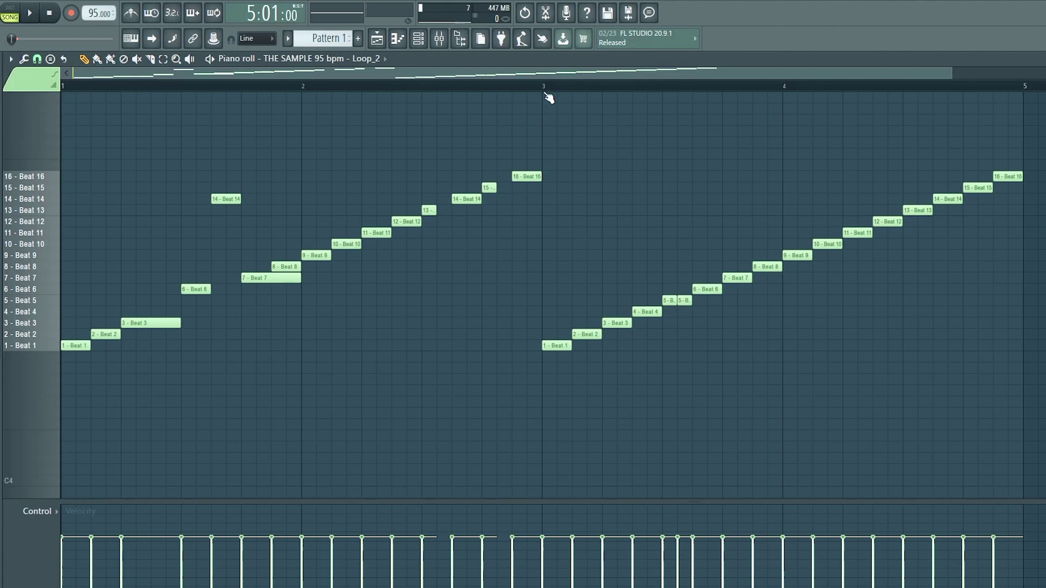
pyautogui.press('space')
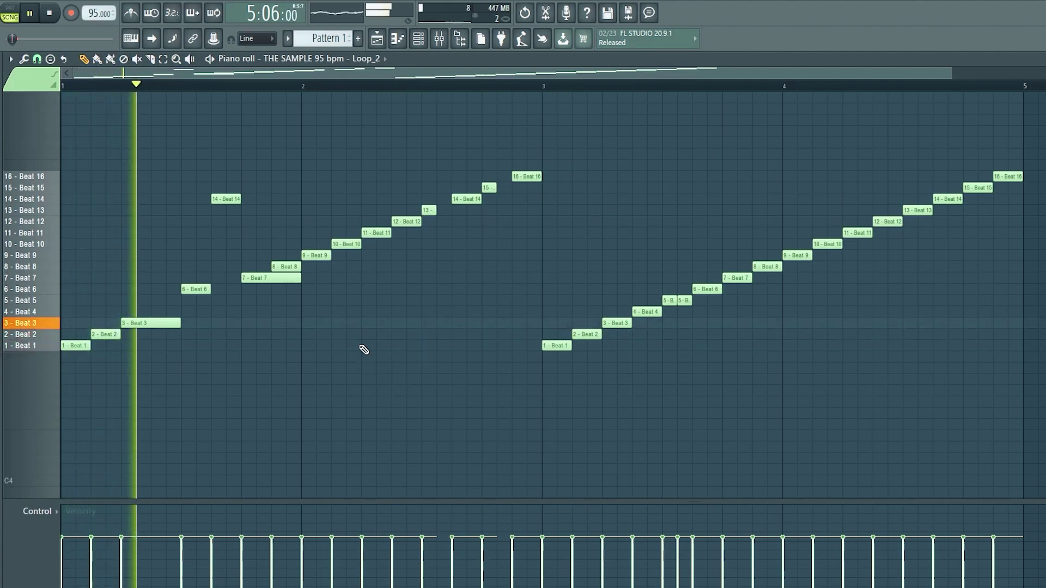
pyautogui.moveTo(220, 199); pyautogui.dragTo(207, 265)
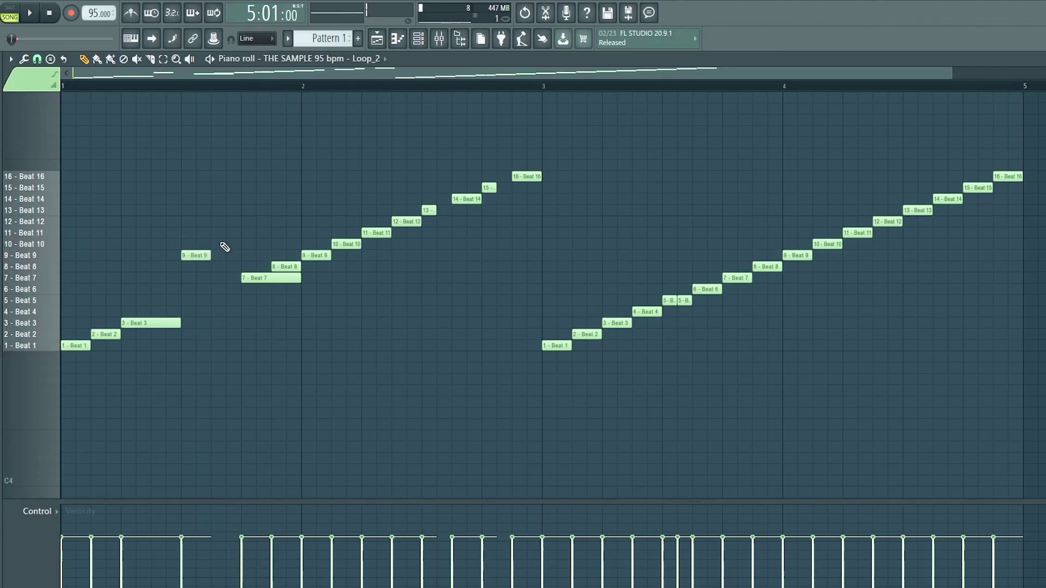
pyautogui.press('space')
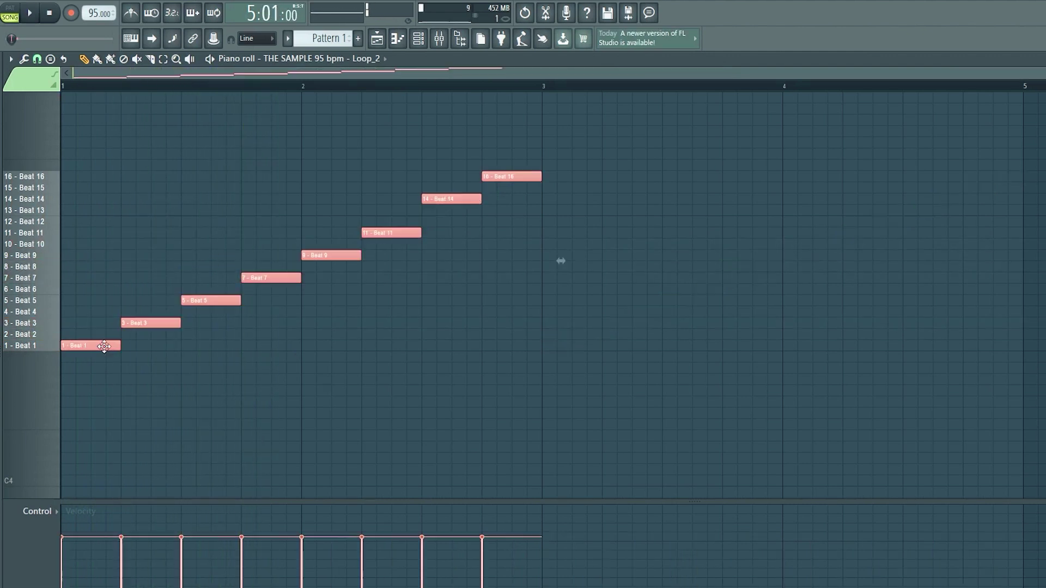
# Duplicate the selected notes into bars 3–4 with Ctrl+B and play the rearranged pattern
pyautogui.hotkey('ctrl', 'b')
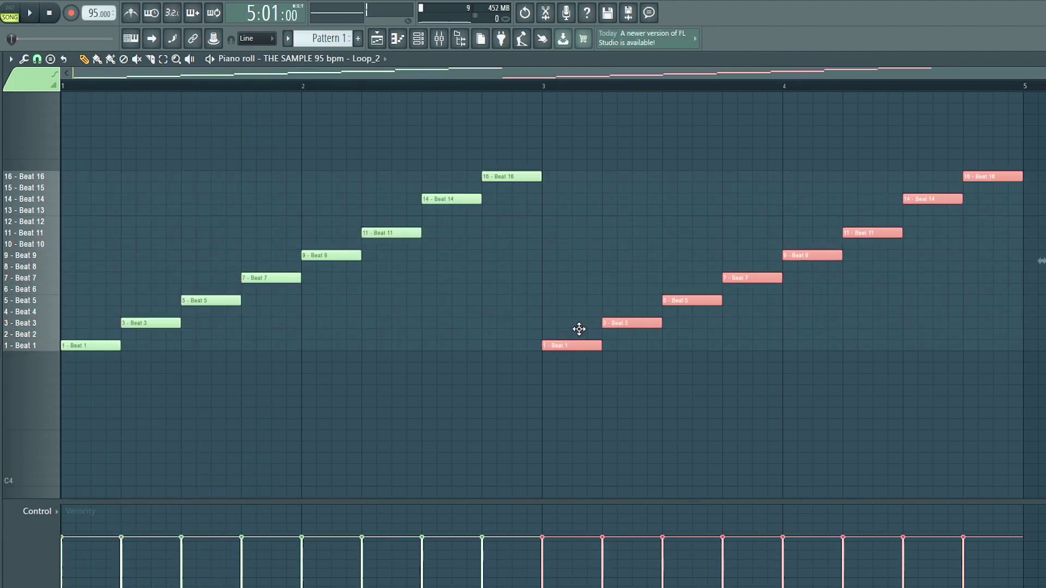
pyautogui.hotkey('ctrl', 'd')
pyautogui.press('space')
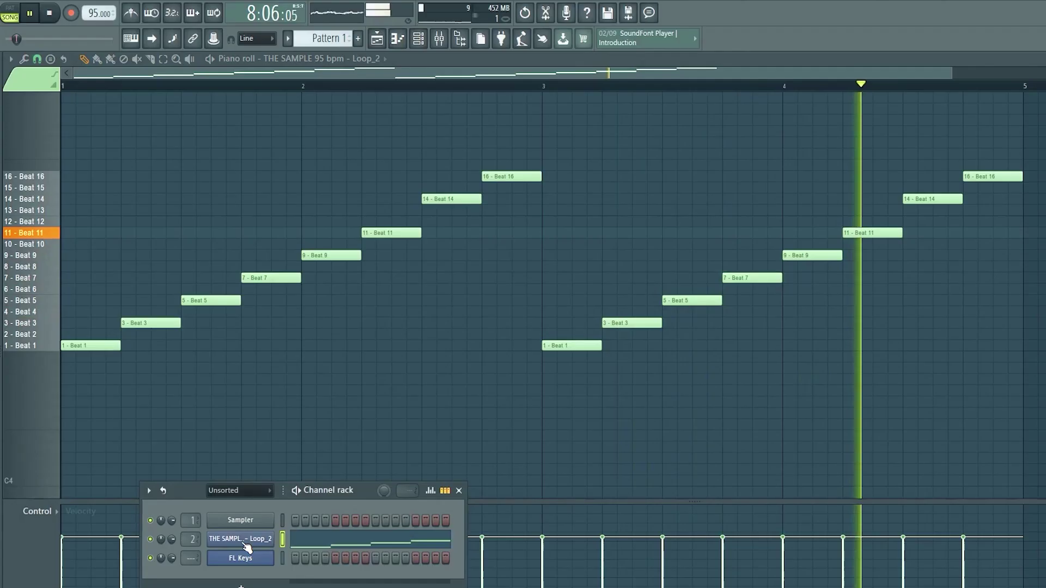
pyautogui.click(236, 537)
# Turn EQ band 7 into a high-cut filter at about 4113 Hz
pyautogui.press('F9')
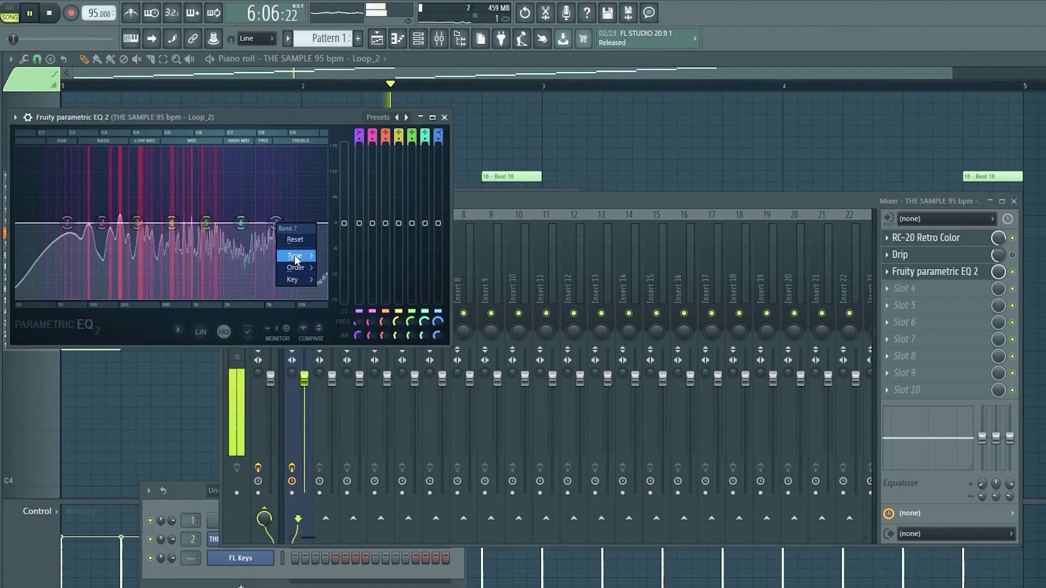
pyautogui.moveTo(289, 256)
pyautogui.click(343, 278)
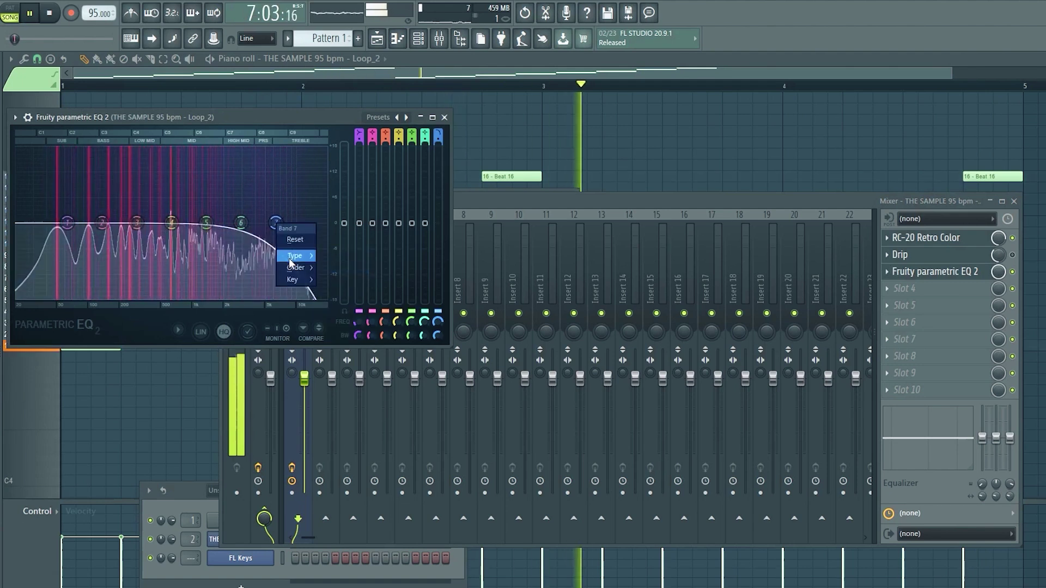
pyautogui.click(327, 271)
pyautogui.moveTo(277, 222)
pyautogui.mouseDown()
pyautogui.moveTo(245, 224)
pyautogui.moveTo(287, 223)
pyautogui.mouseUp()
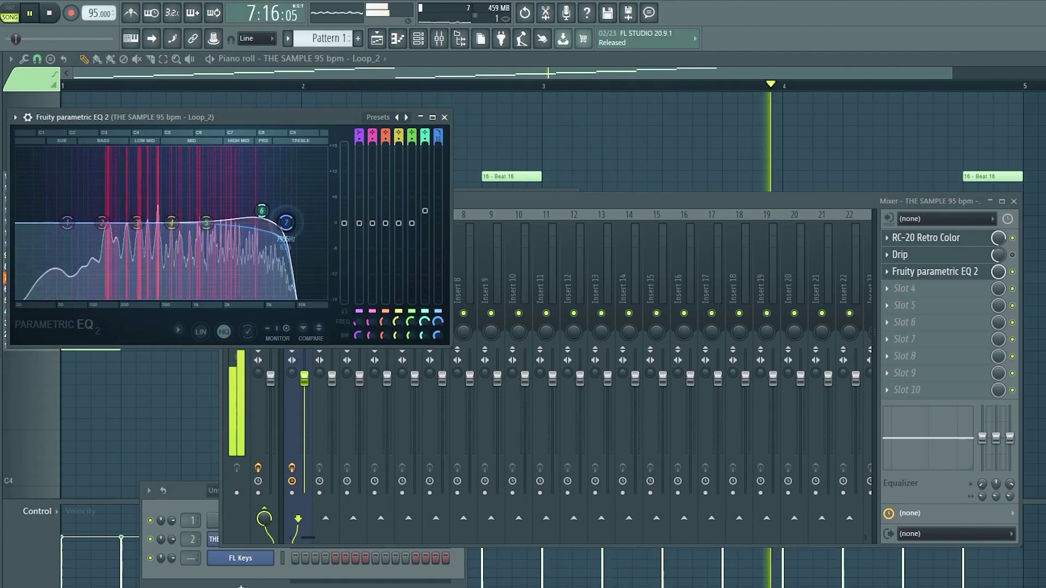
# Make EQ band 1 a Steep 8 low cut, then open the Drip effect from the mixer
pyautogui.rightClick(67, 223)
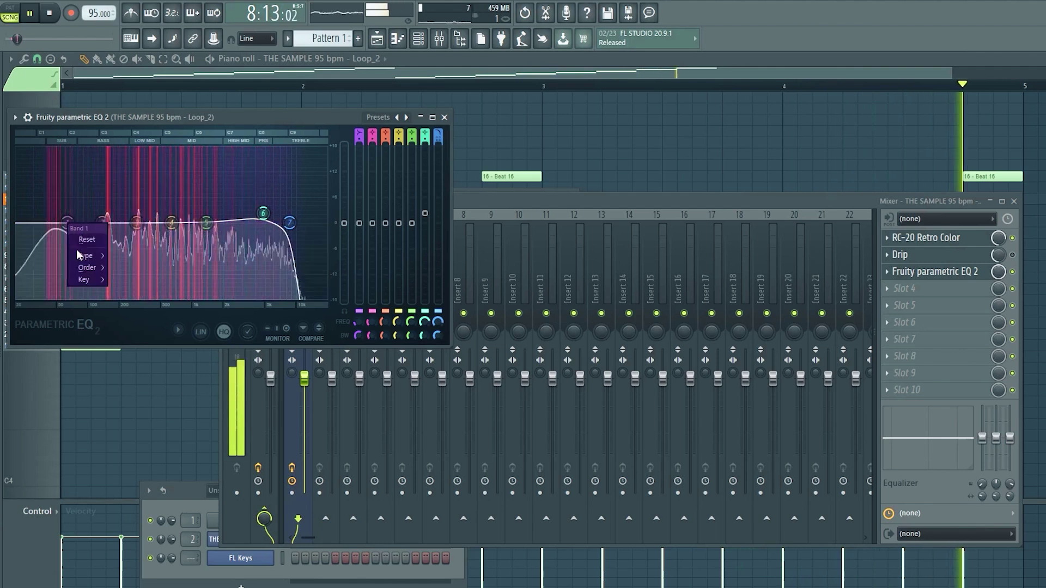
pyautogui.moveTo(86, 255)
pyautogui.click(133, 276)
pyautogui.rightClick(67, 223)
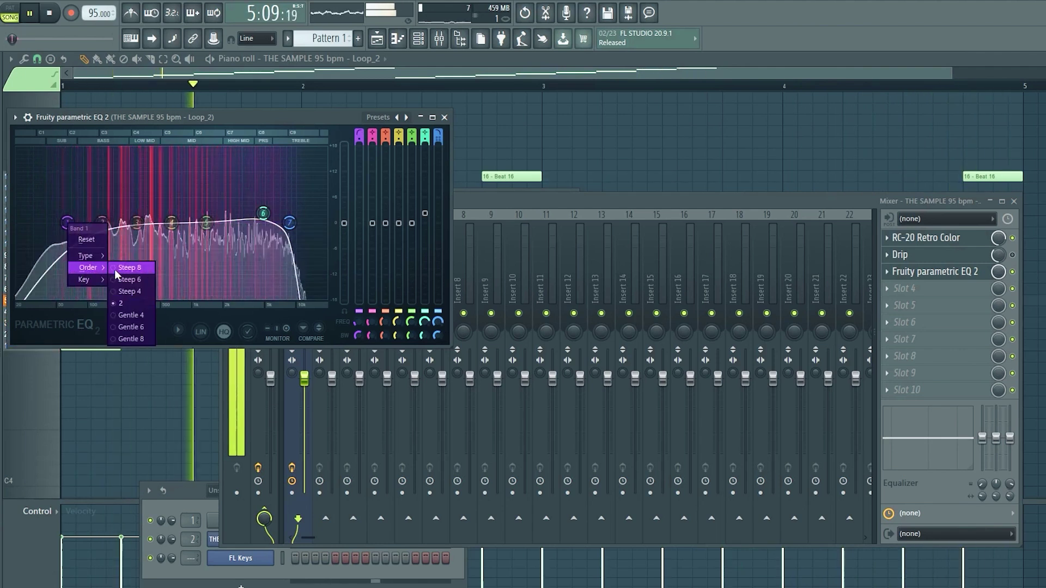
pyautogui.click(129, 271)
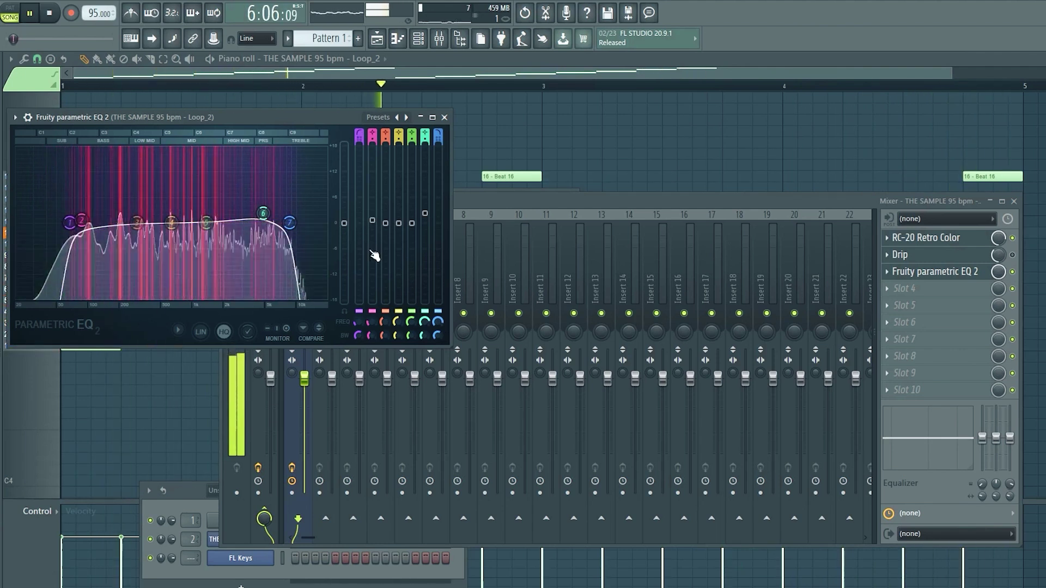
pyautogui.click(1003, 263)
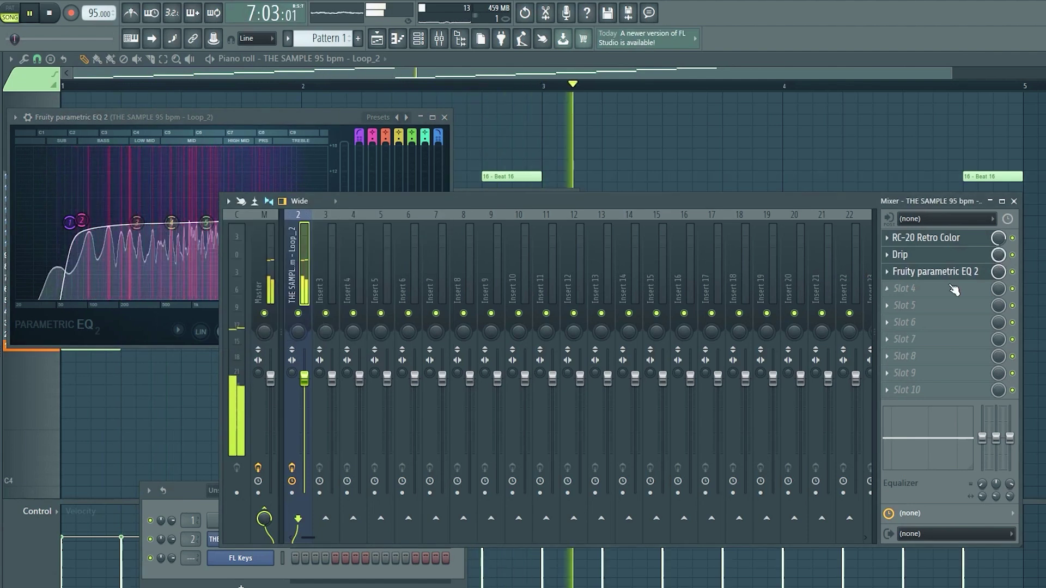
pyautogui.click(926, 255)
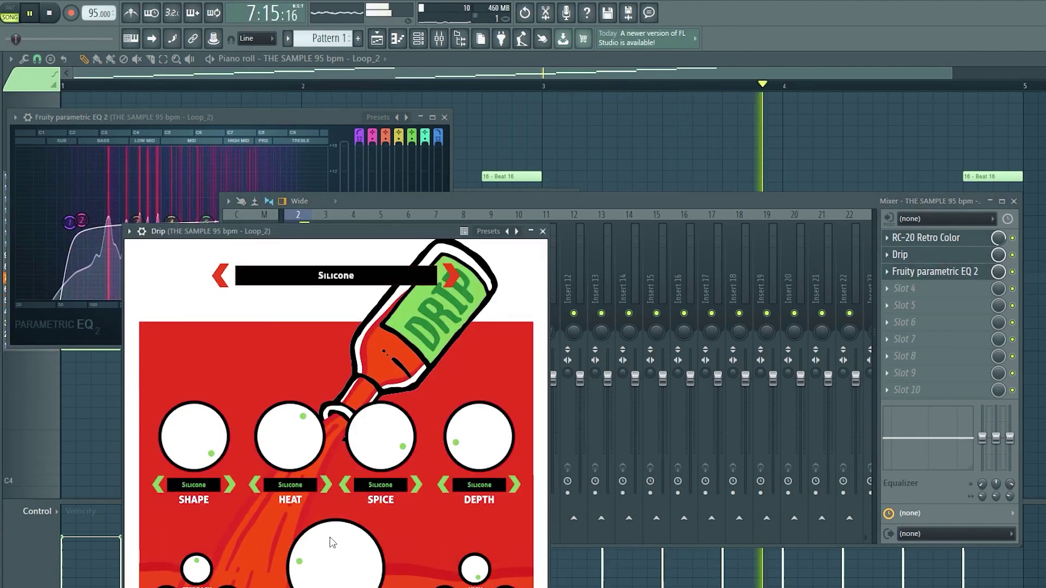
# Try Drip presets, settle on WARM, and turn the large bottom knob up
pyautogui.click(451, 276)
pyautogui.click(359, 280)
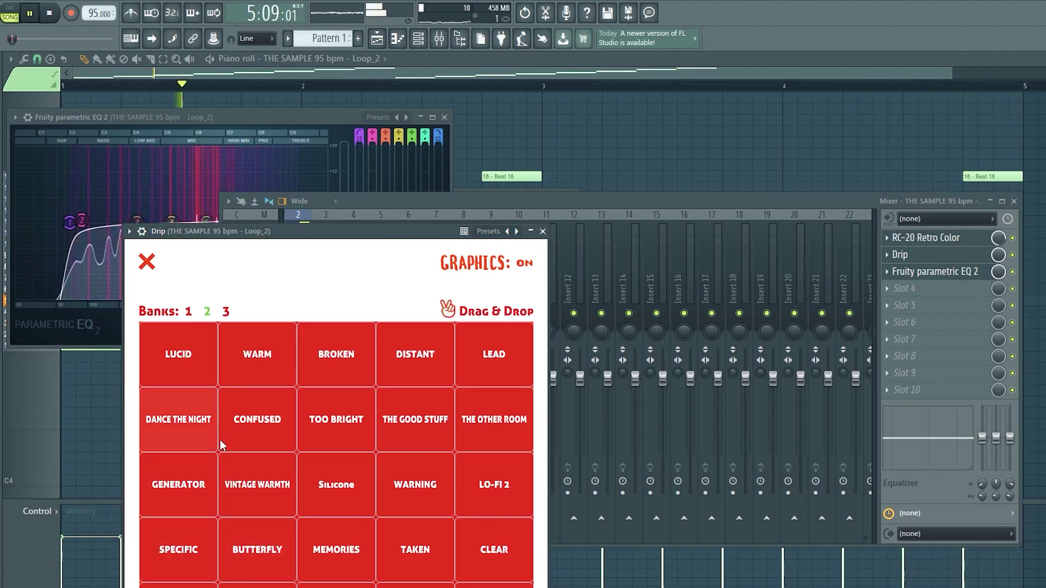
pyautogui.click(146, 262)
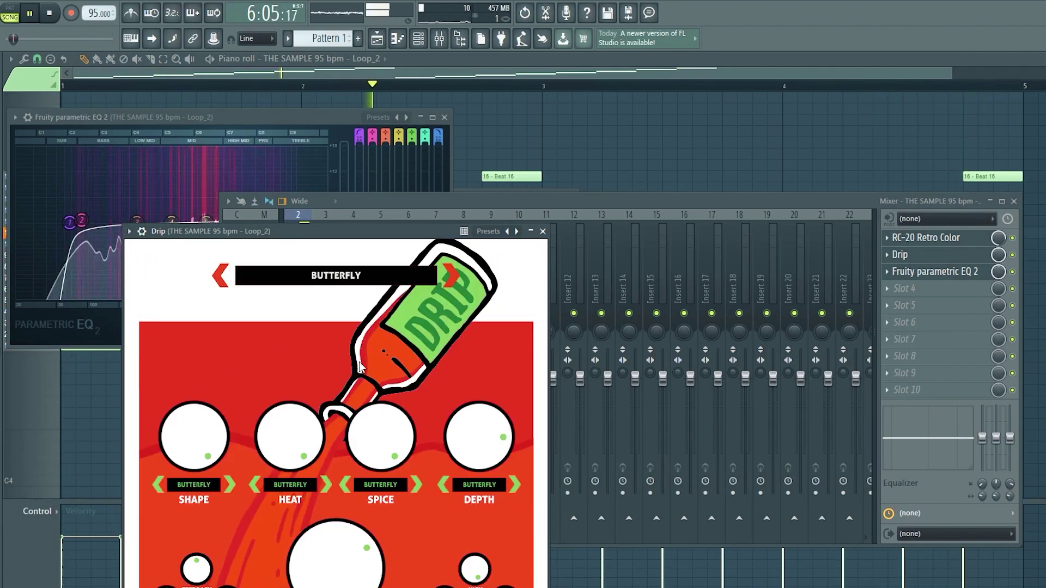
pyautogui.click(341, 288)
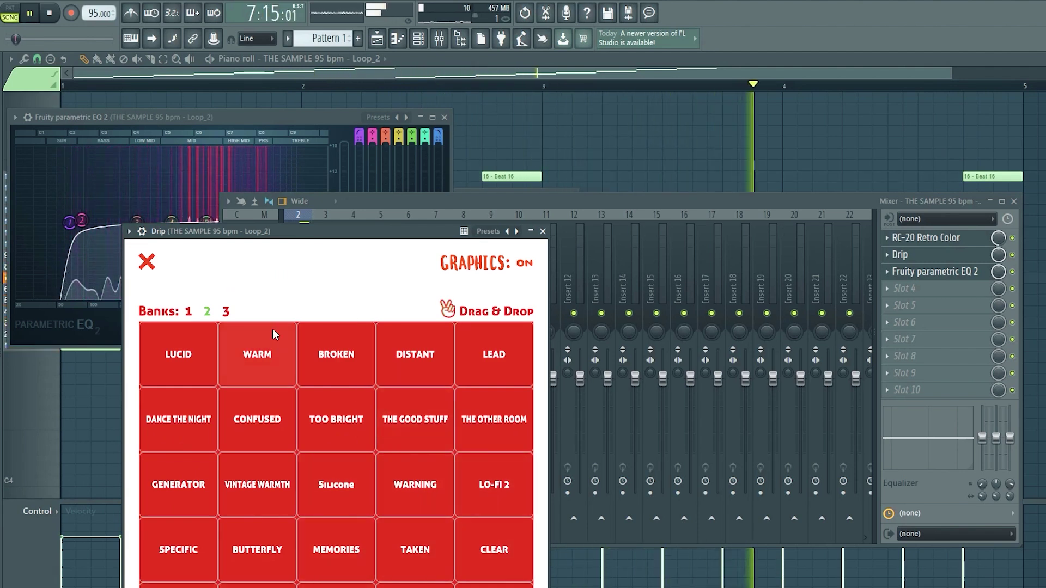
pyautogui.click(147, 265)
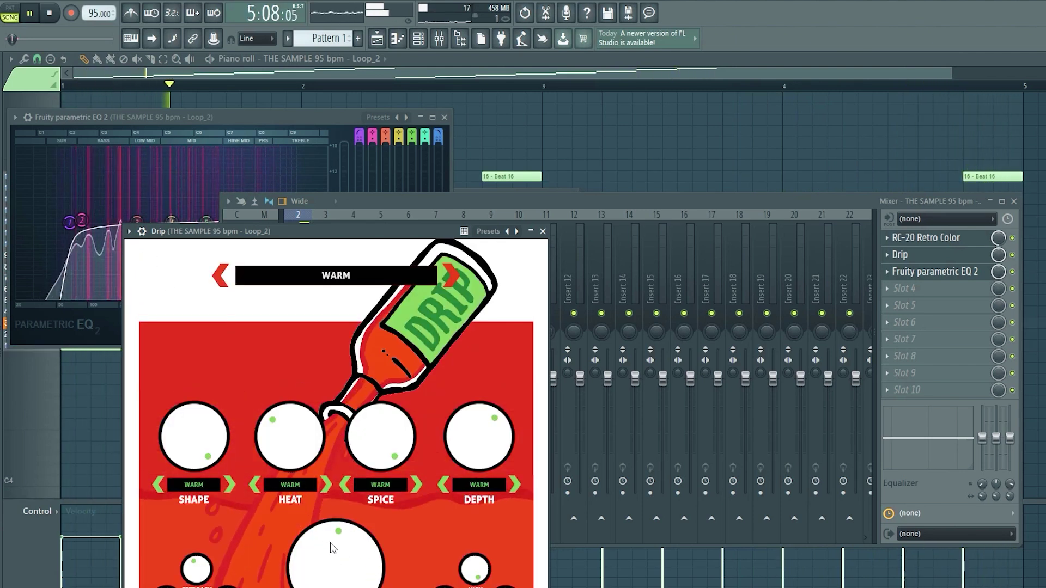
pyautogui.click(1020, 242)
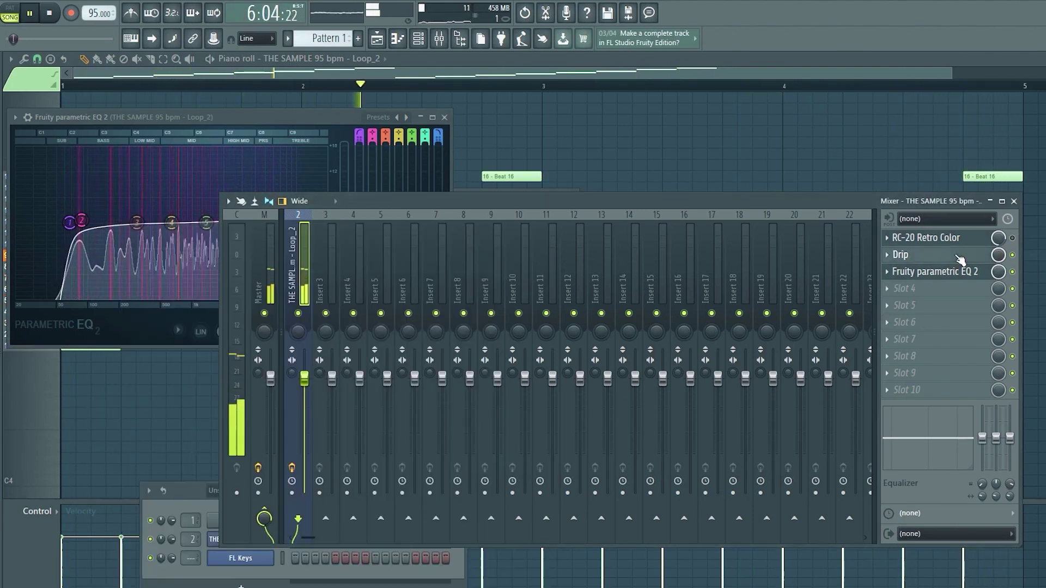
pyautogui.click(361, 573)
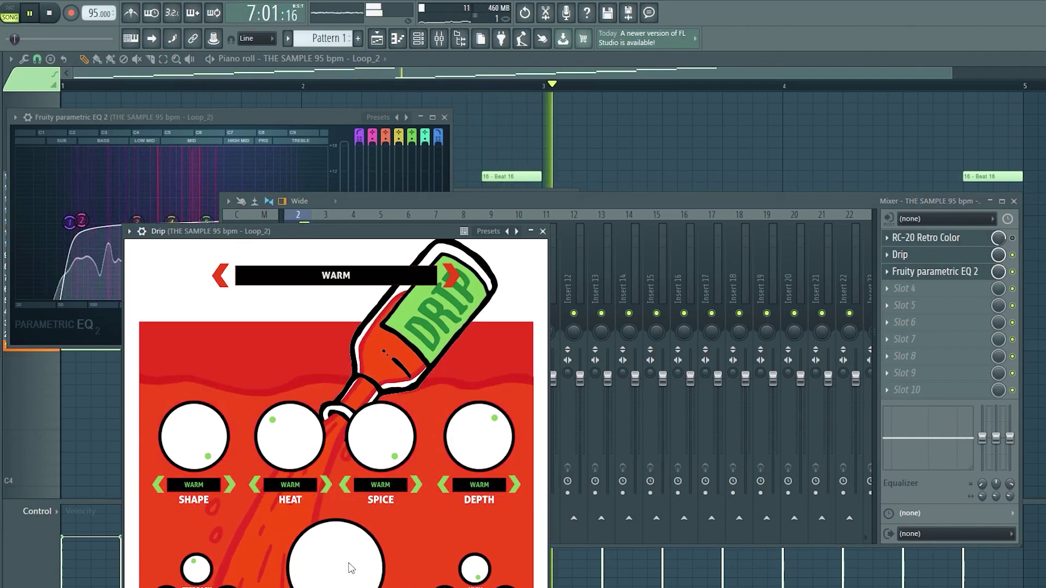
pyautogui.scroll(5, 357, 558)
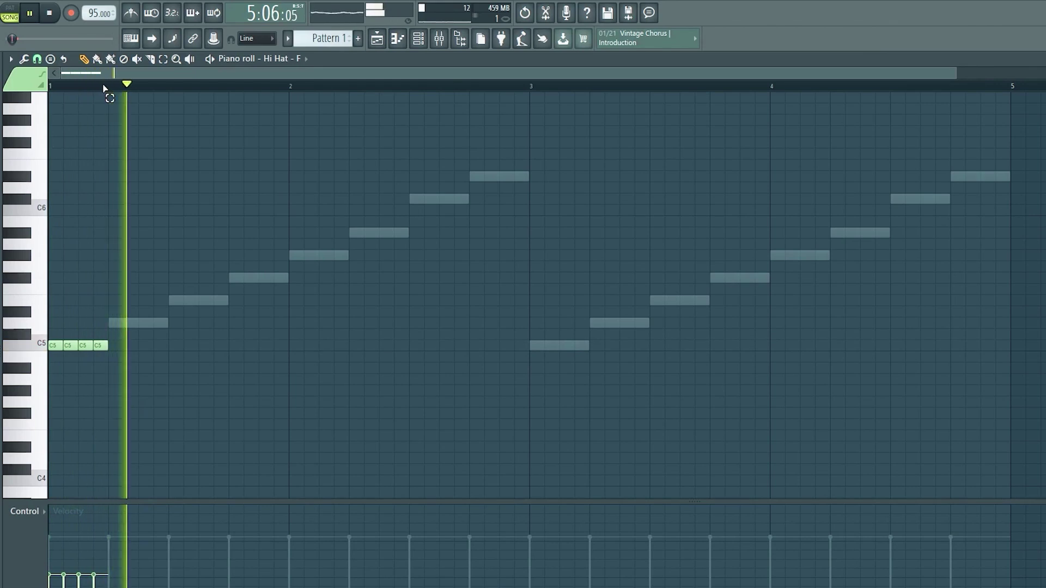
pyautogui.hotkey('ctrl', 'a')
# Duplicate the hi-hat notes through bar 5, add louder C5 snare hits, and add C5 kick notes
pyautogui.hotkey('ctrl', 'b')
pyautogui.hotkey('ctrl', 'b')
pyautogui.hotkey('ctrl', 'b')
pyautogui.hotkey('ctrl', 'b')
pyautogui.hotkey('ctrl', 'b')
pyautogui.hotkey('ctrl', 'b')
pyautogui.hotkey('ctrl', 'b')
pyautogui.hotkey('ctrl', 'b')
pyautogui.hotkey('ctrl', 'b')
pyautogui.hotkey('ctrl', 'b')
pyautogui.hotkey('ctrl', 'b')
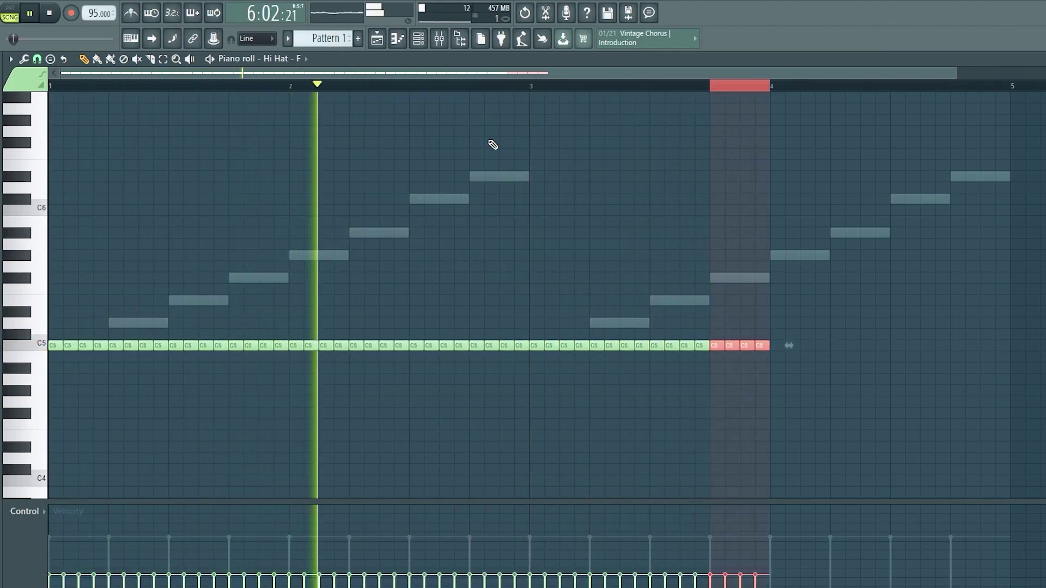
pyautogui.hotkey('ctrl', 'b')
pyautogui.hotkey('ctrl', 'b')
pyautogui.hotkey('ctrl', 'b')
pyautogui.hotkey('ctrl', 'b')
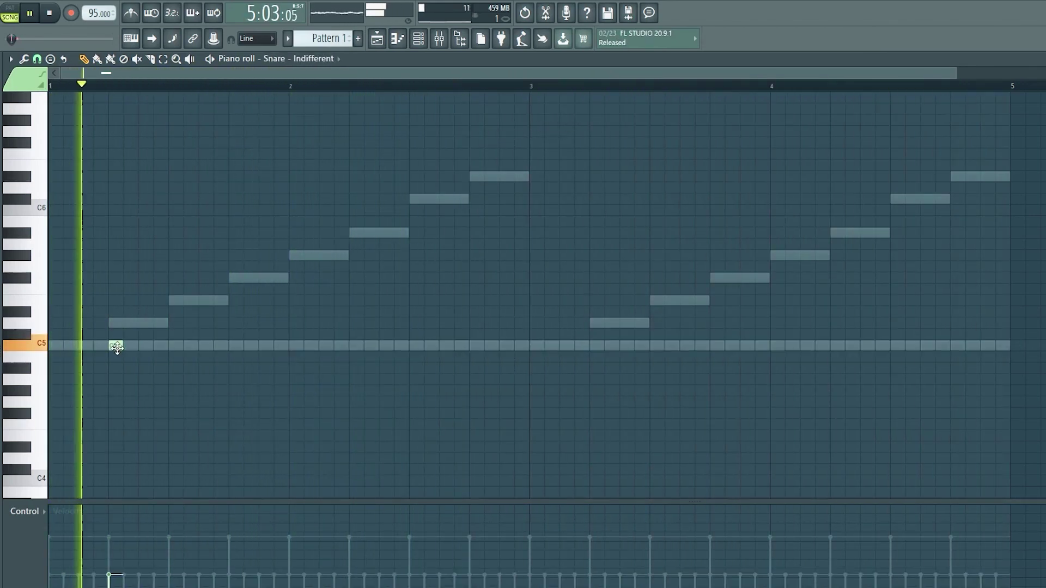
pyautogui.click(236, 345)
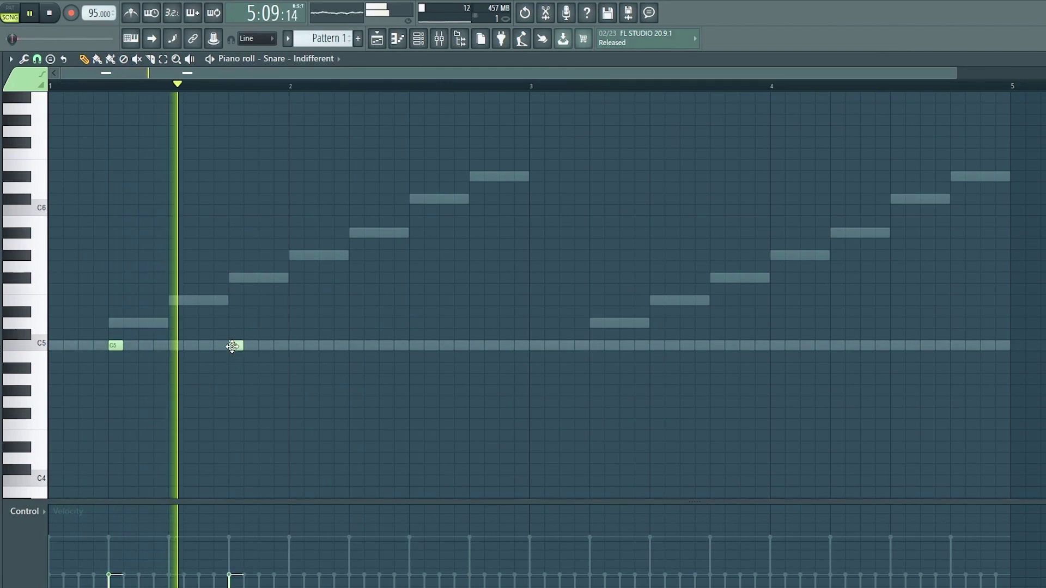
pyautogui.click(352, 345)
pyautogui.moveTo(109, 543); pyautogui.dragTo(264, 542)
pyautogui.click(474, 346)
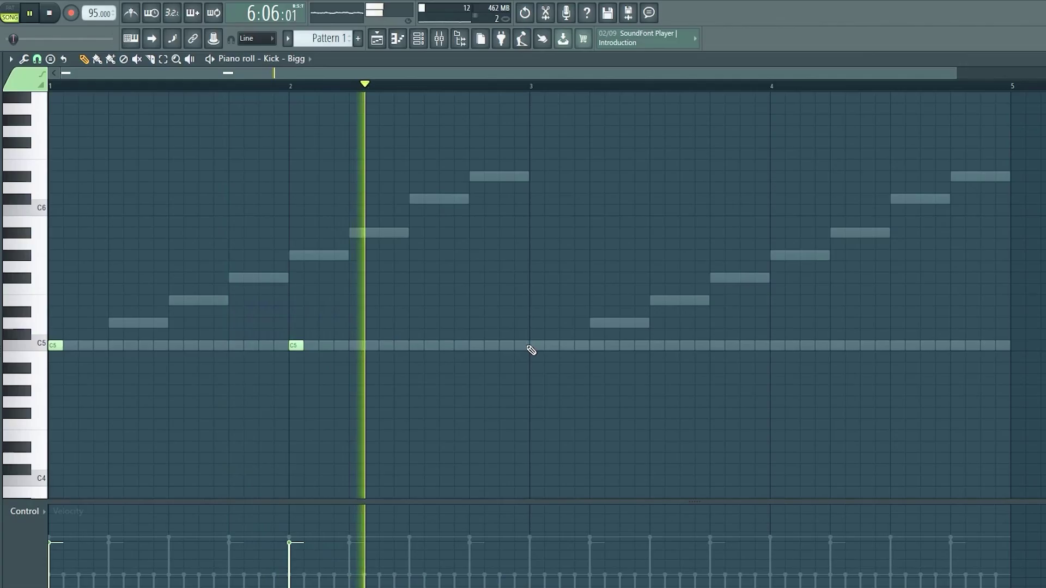
pyautogui.click(530, 345)
pyautogui.click(774, 346)
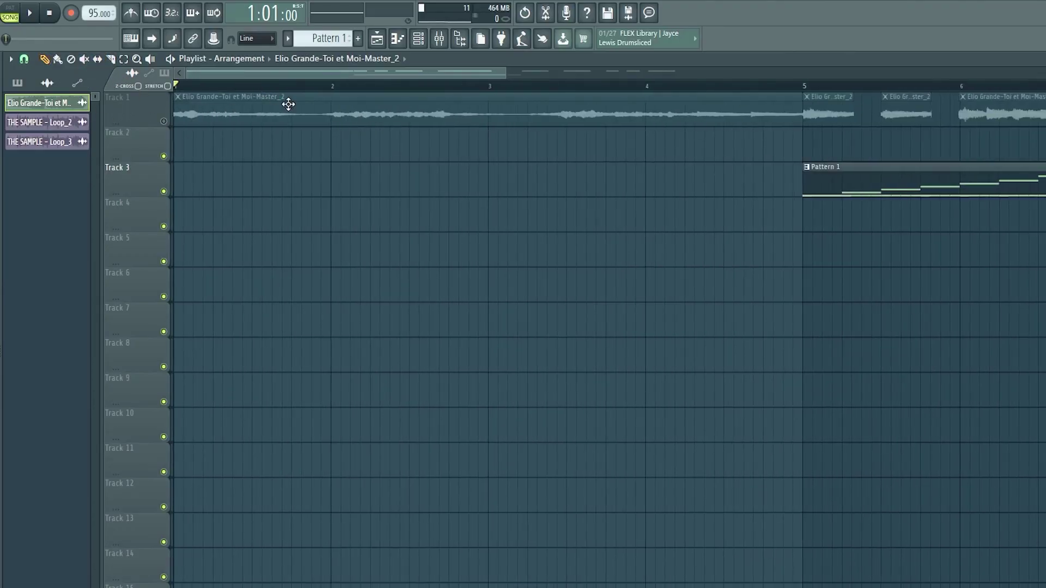
# Move the original song clip from Track 1 down to Track 2, check its channel settings, and play it back
pyautogui.moveTo(288, 106); pyautogui.dragTo(289, 141)
pyautogui.press('space')
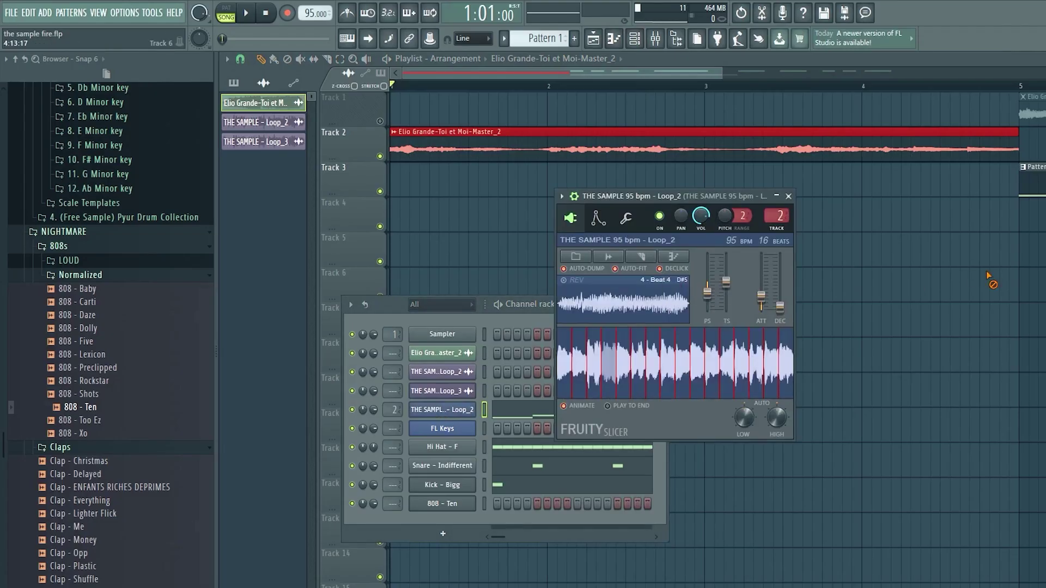
pyautogui.doubleClick(719, 150)
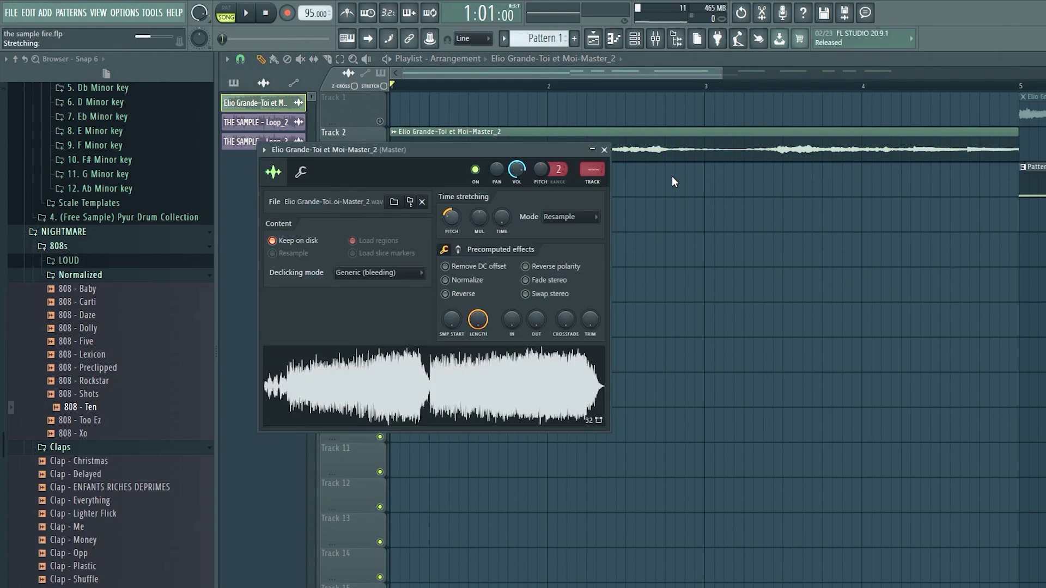
pyautogui.click(604, 150)
pyautogui.press('space')
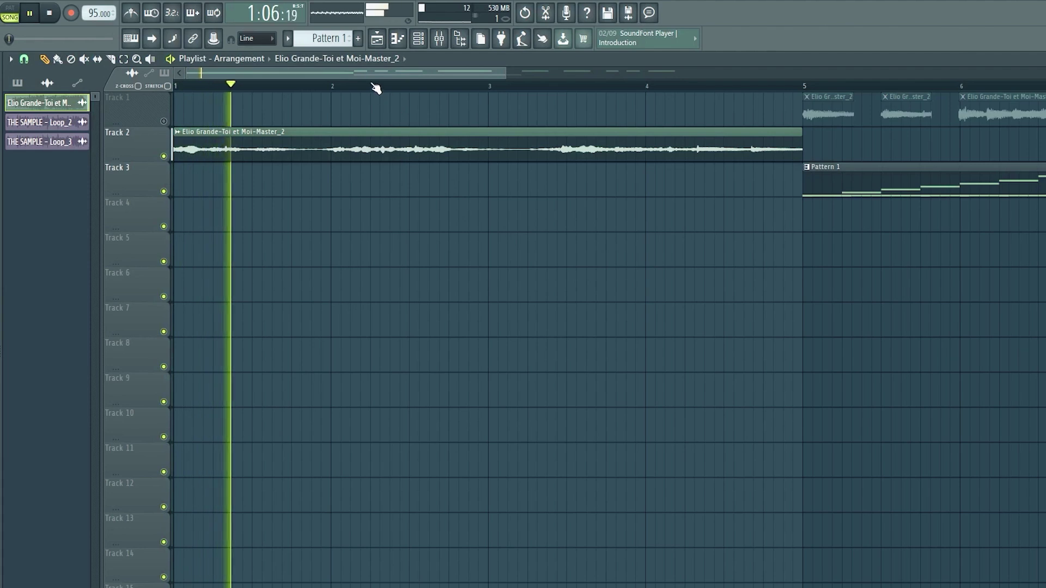
# Move Pattern 1 from bar 5 to start at bar 9
pyautogui.scroll(-3, 587, 90)
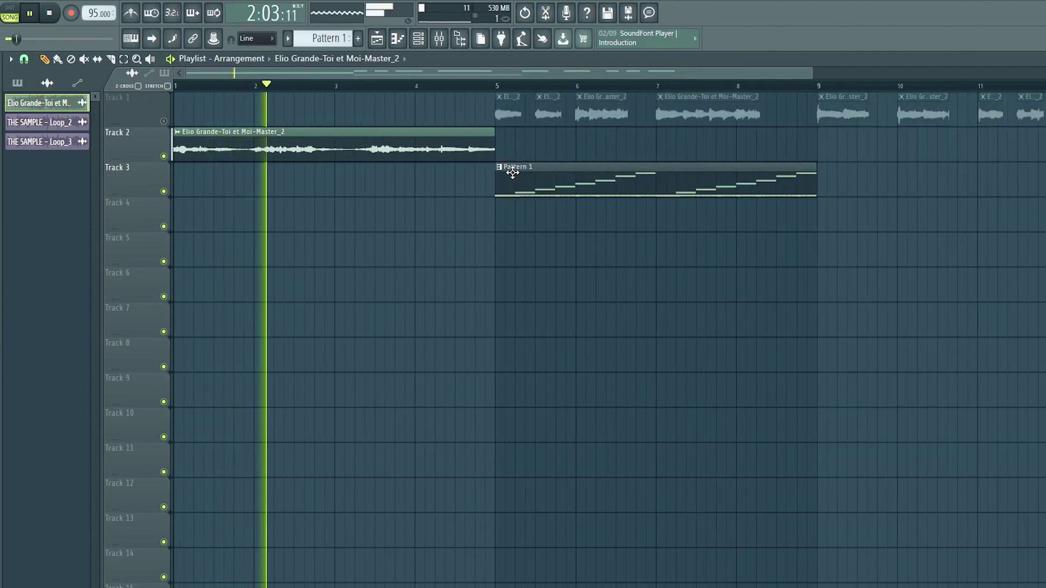
pyautogui.scroll(-3, 463, 111)
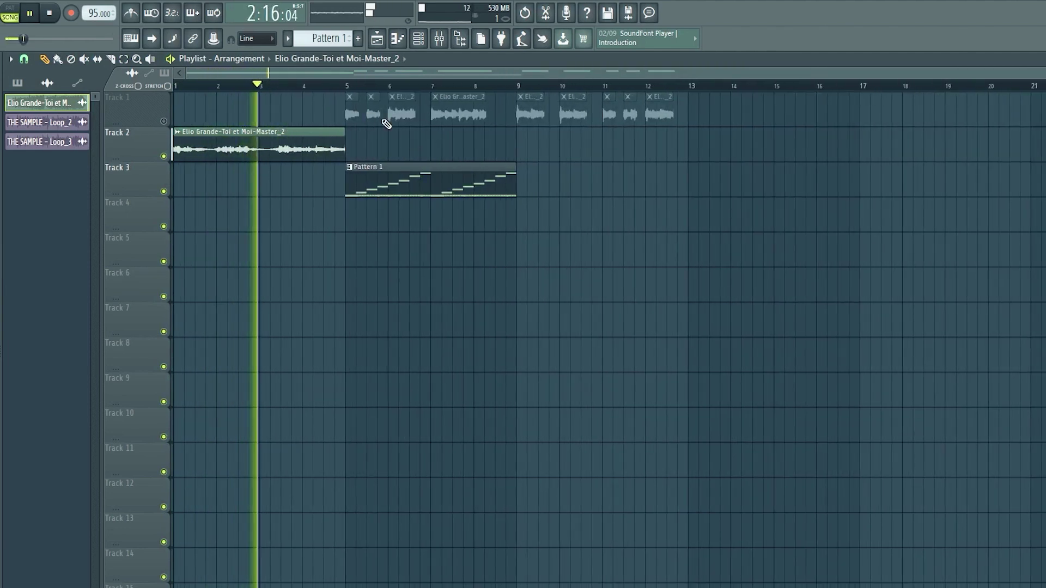
pyautogui.moveTo(387, 169); pyautogui.dragTo(550, 171)
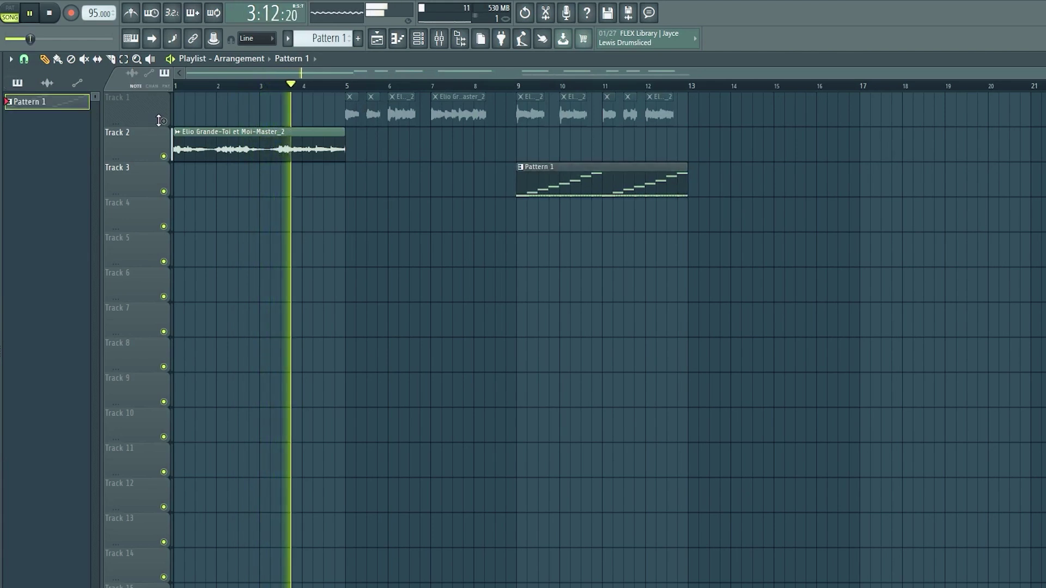
# Delete the short Track 1 clips and stretch the bar-5 song clip to end at bar 9
pyautogui.scroll(4, 334, 90)
pyautogui.rightClick(443, 109)
pyautogui.rightClick(537, 112)
pyautogui.rightClick(664, 113)
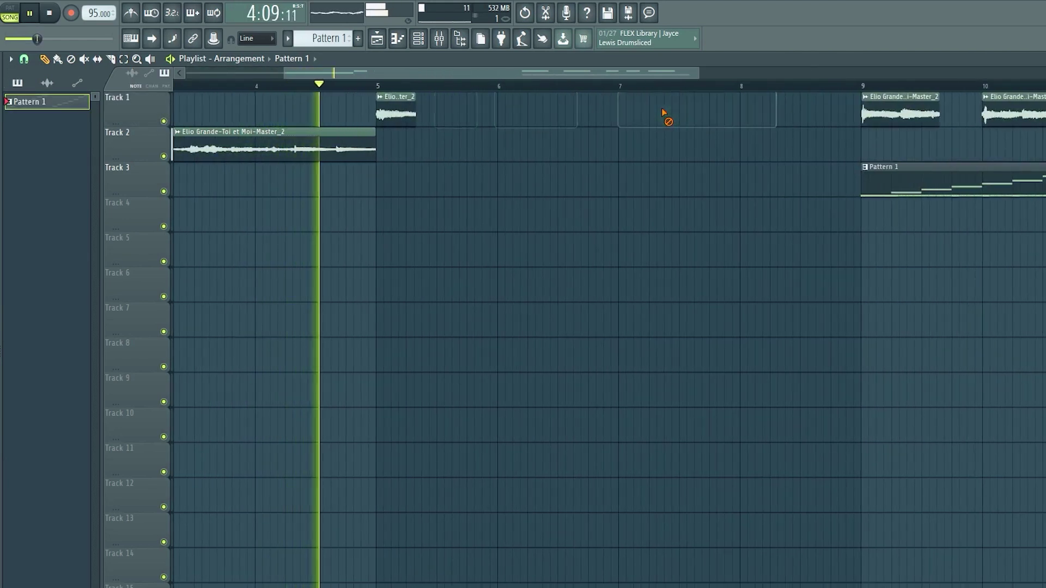
pyautogui.moveTo(416, 112); pyautogui.dragTo(863, 107)
pyautogui.rightClick(899, 111)
pyautogui.rightClick(1014, 112)
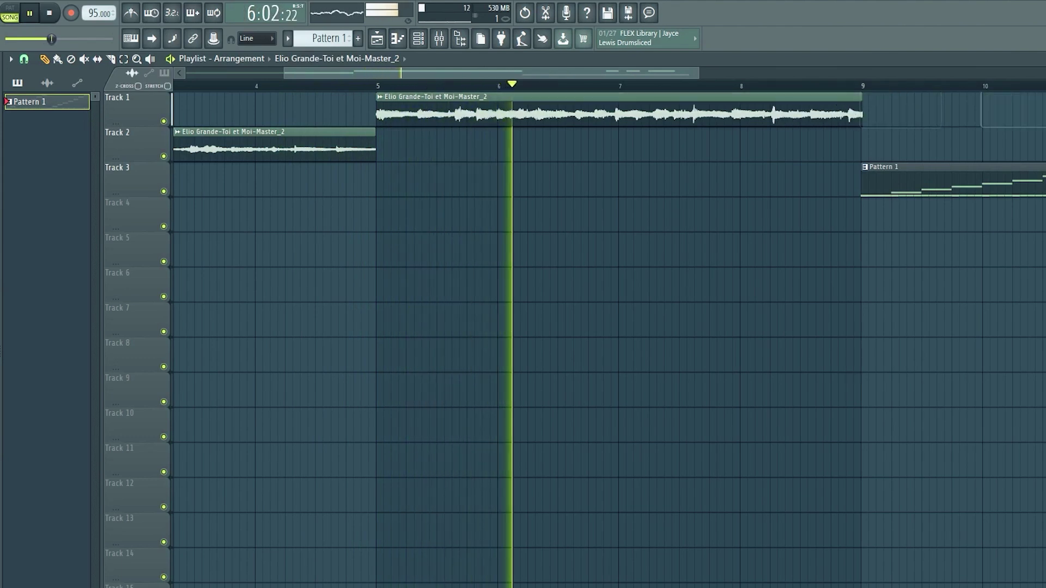